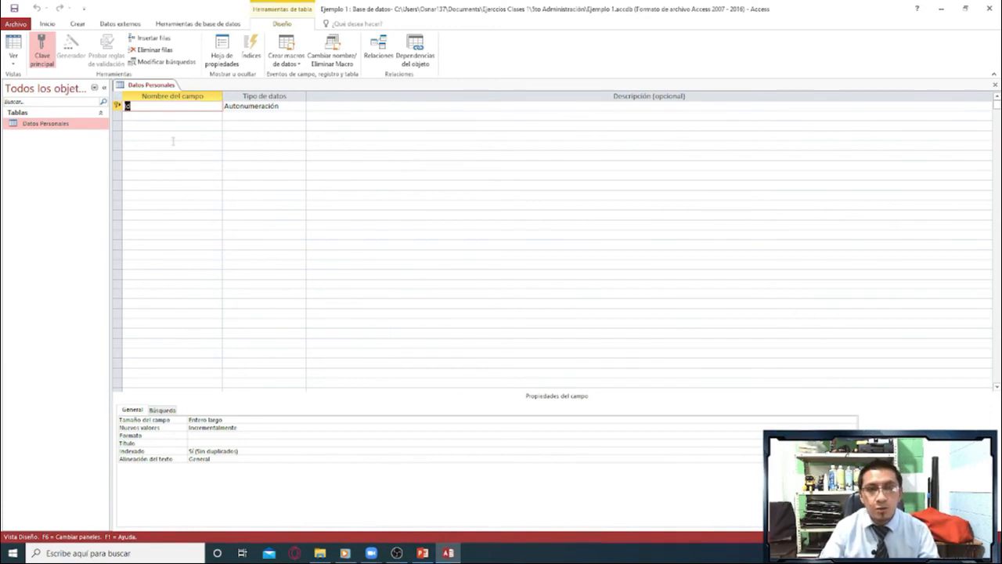
Review the data types available for the Id field, dismissing the meeting time-limit notice.
click(260, 107)
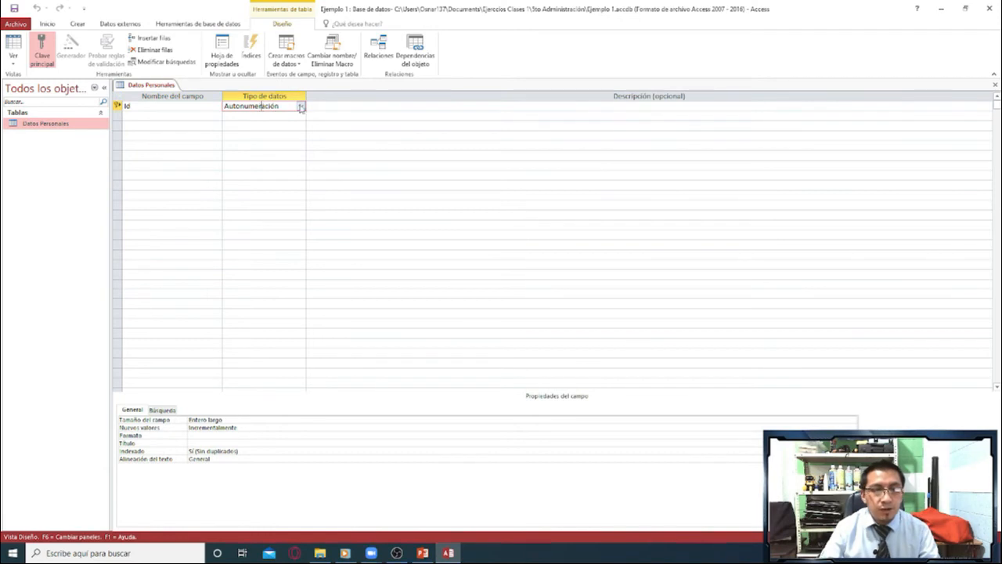
click(300, 105)
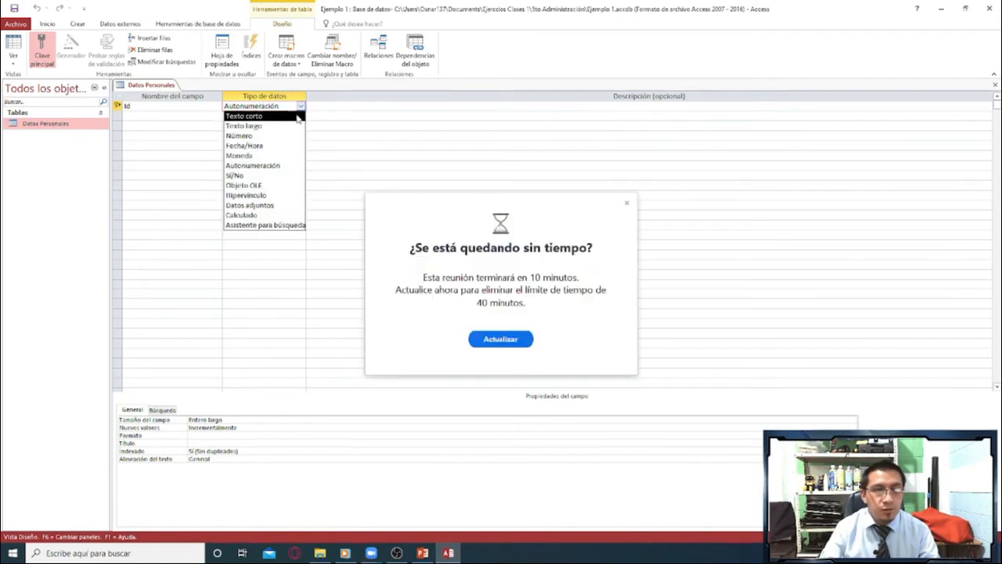
click(626, 203)
click(300, 107)
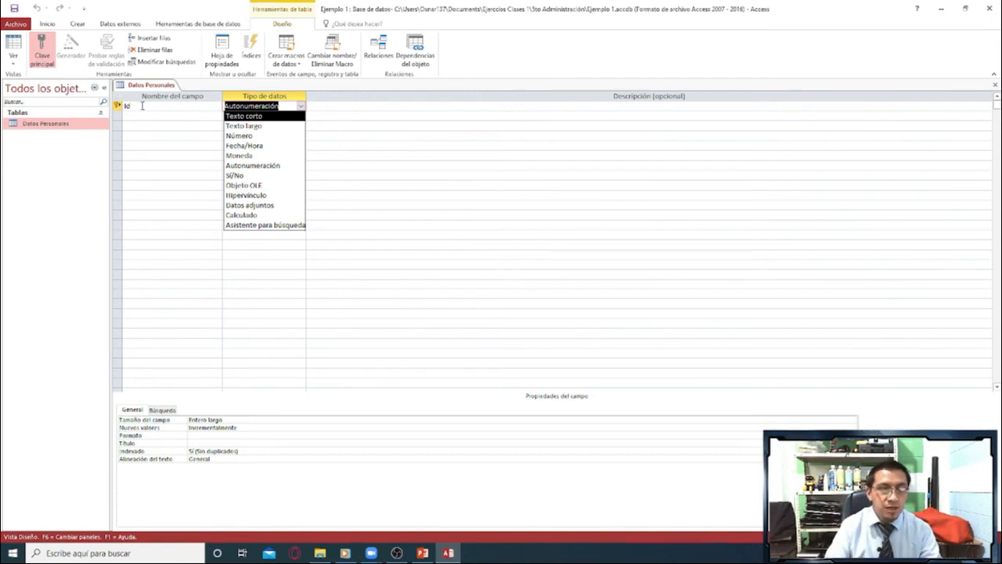
drag(142, 105, 125, 106)
click(274, 107)
drag(279, 107, 224, 107)
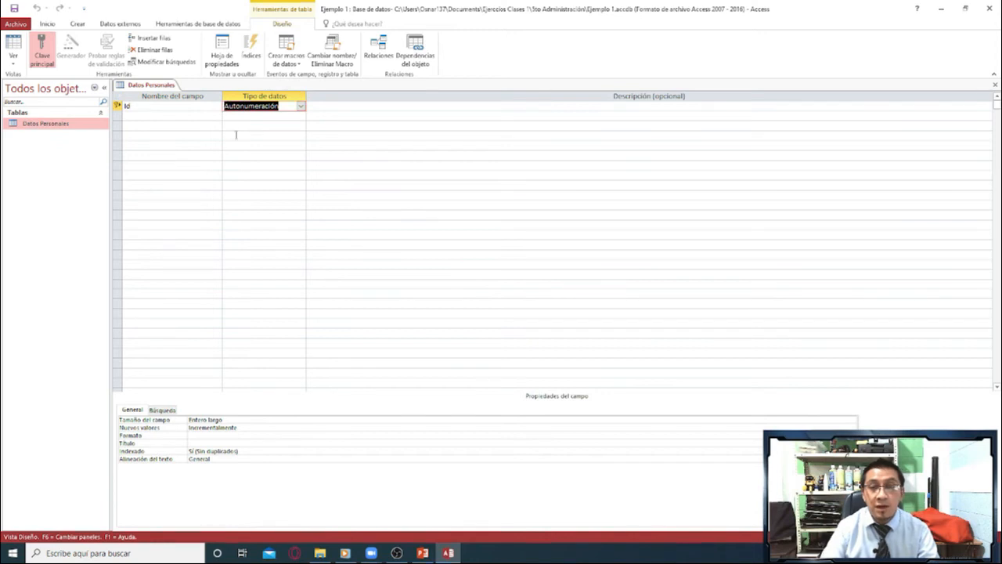
Add a field named Nombres below Id with the Texto corto data type.
click(208, 117)
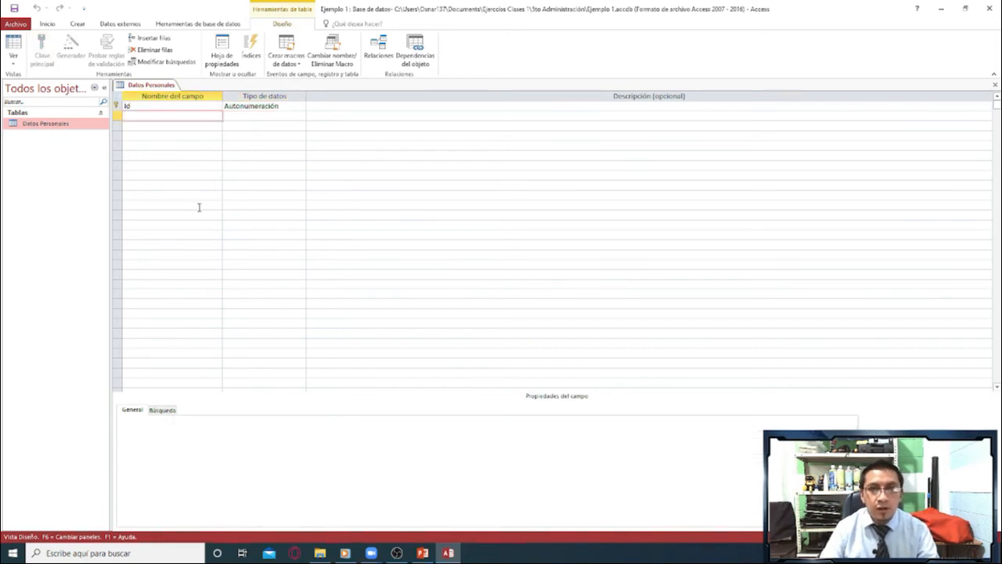
text(Nombres)
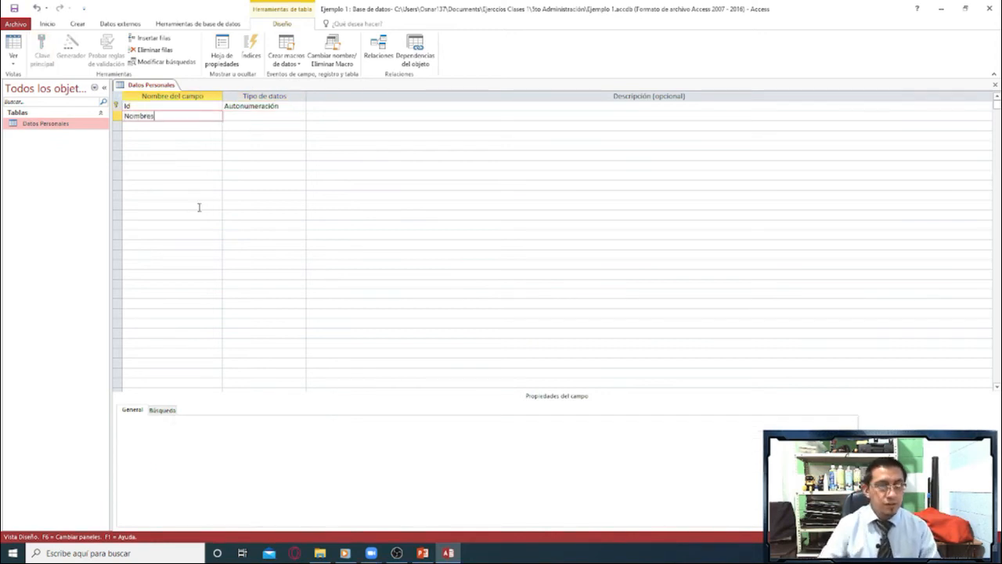
click(294, 115)
click(300, 115)
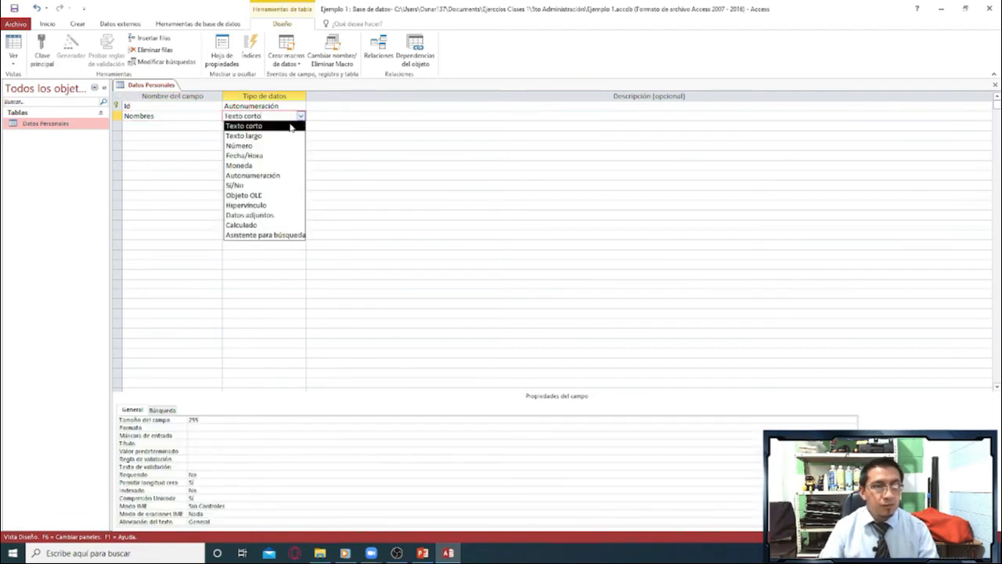
click(261, 125)
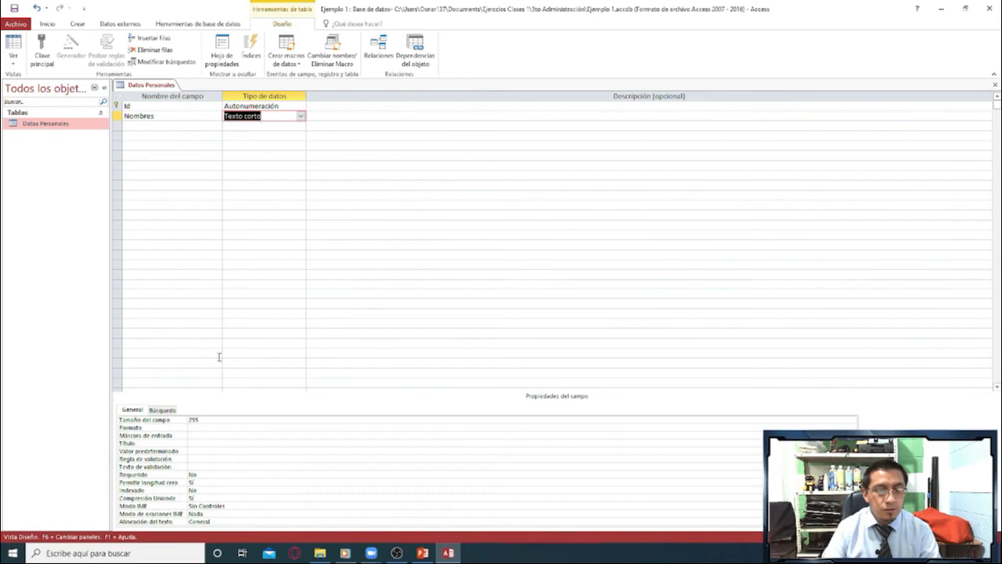
Set the field size of the Nombres field to 50.
click(210, 422)
drag(209, 422, 184, 423)
text(5)
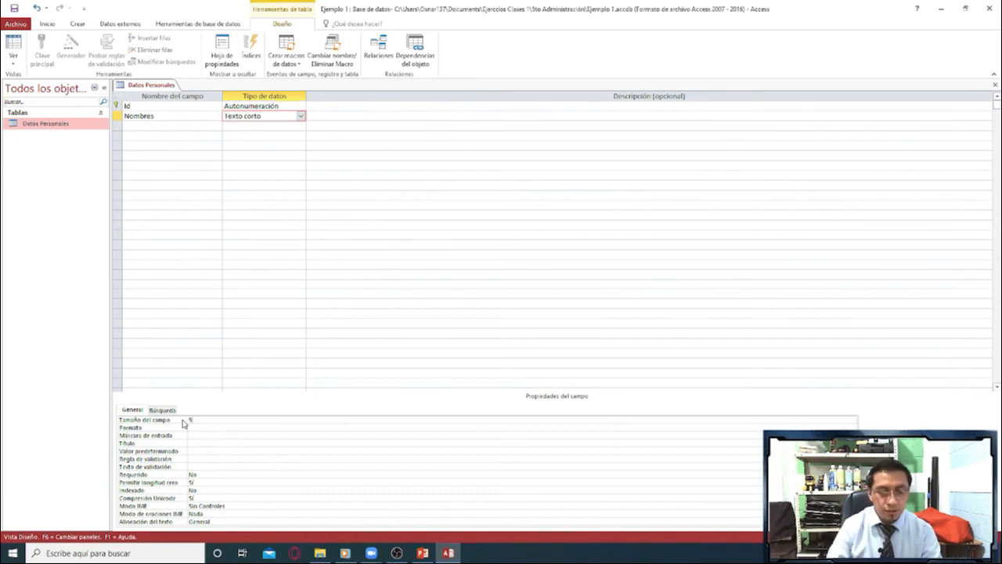
text(0)
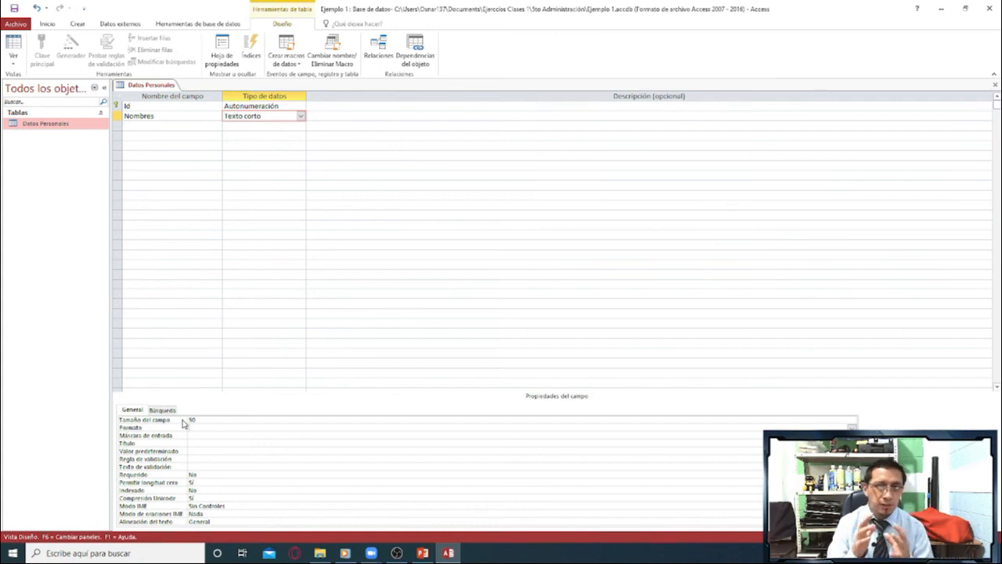
Add an Apellidos field with the Texto corto data type and a field size of 50.
click(158, 130)
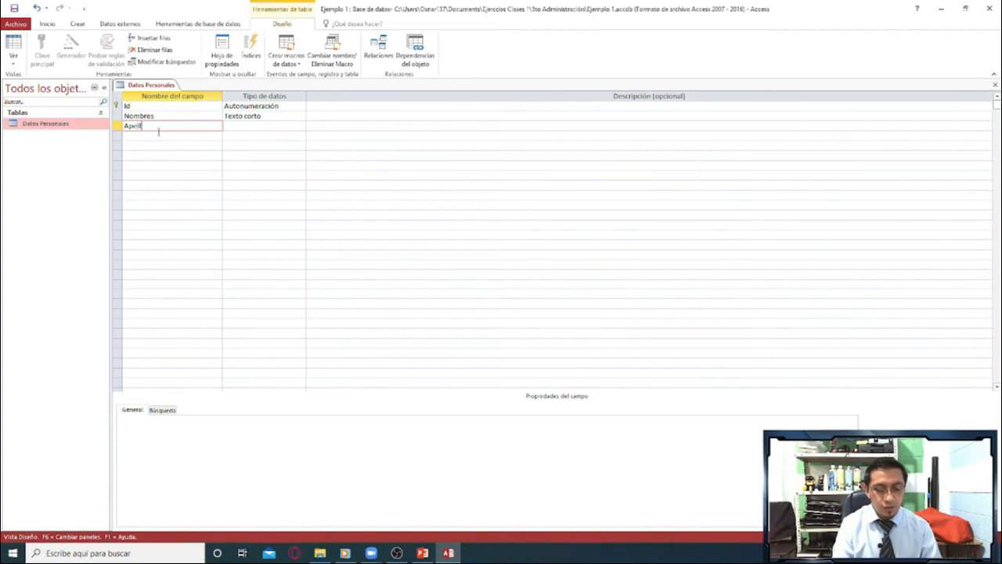
text(Apellidos)
click(274, 125)
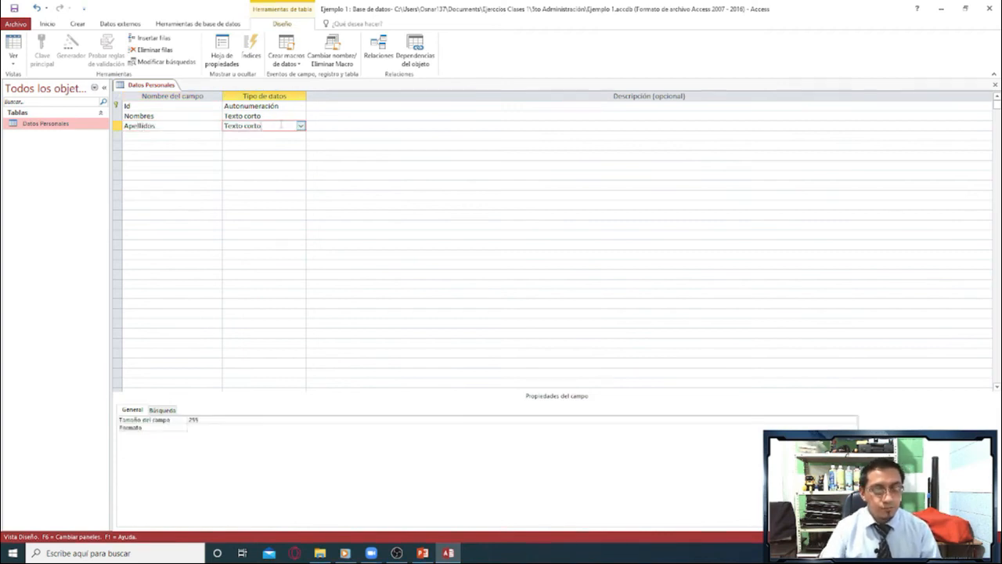
click(180, 420)
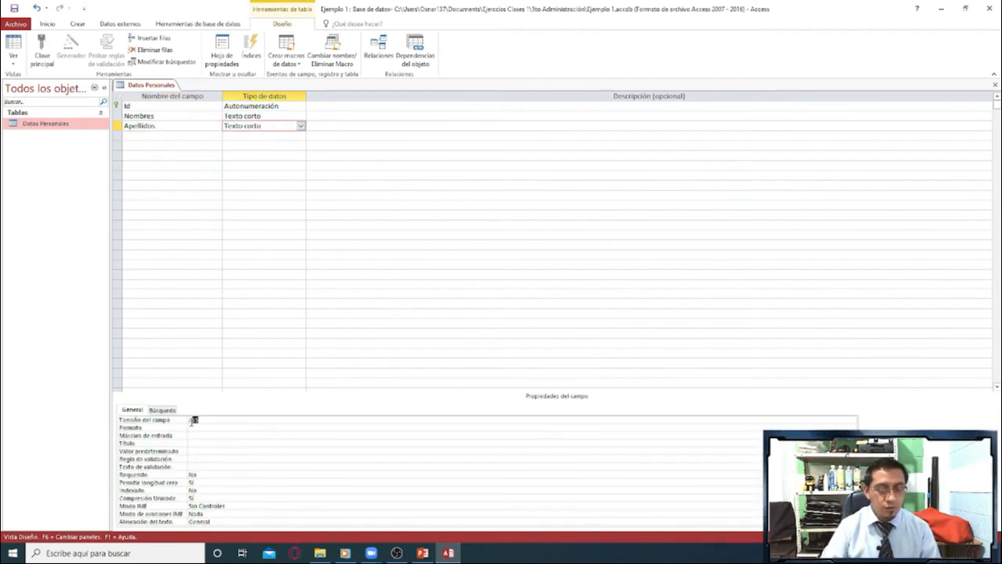
text(50)
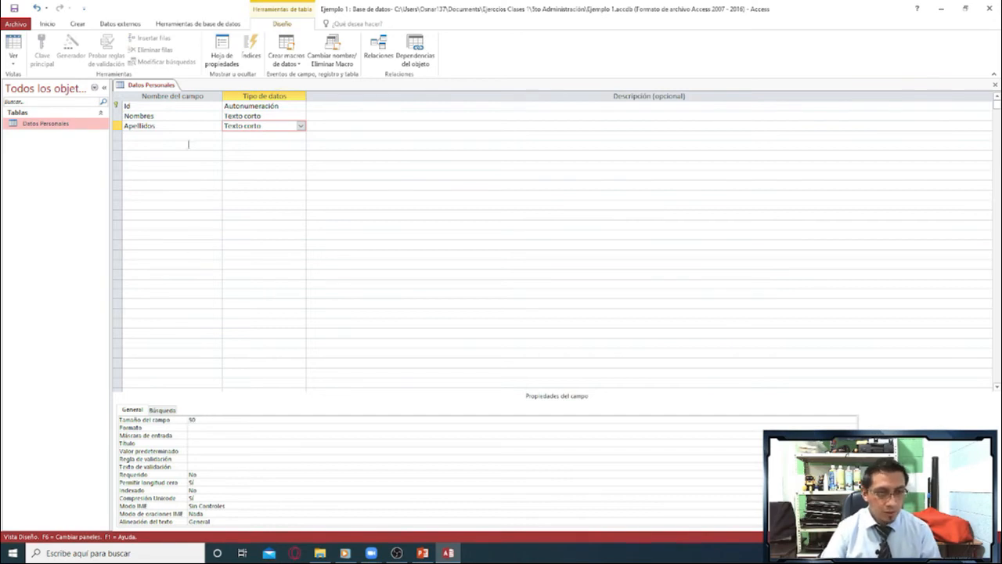
Add a Teléfono field below Apellidos and set its data type to Número.
click(177, 136)
text(Teléfono)
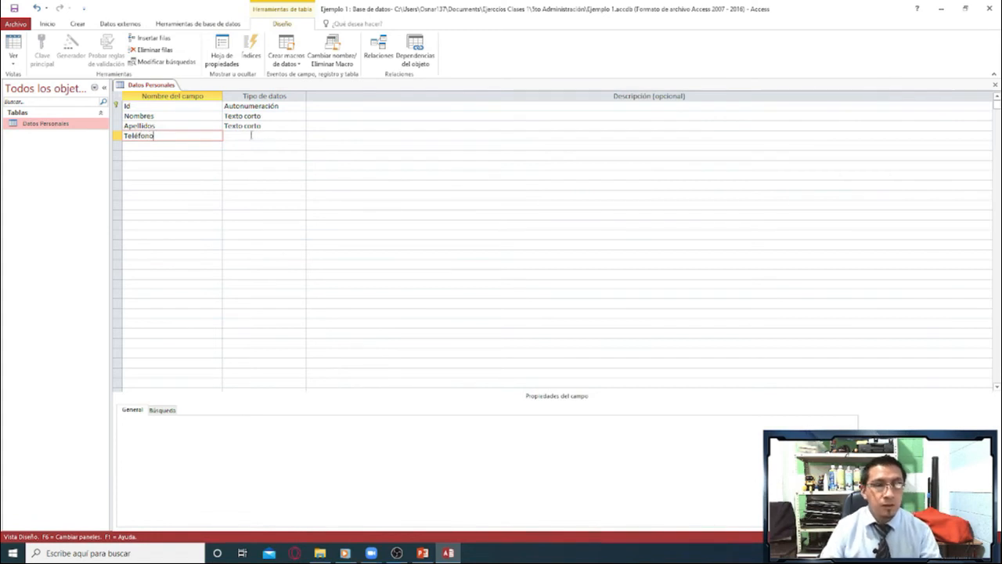
click(252, 135)
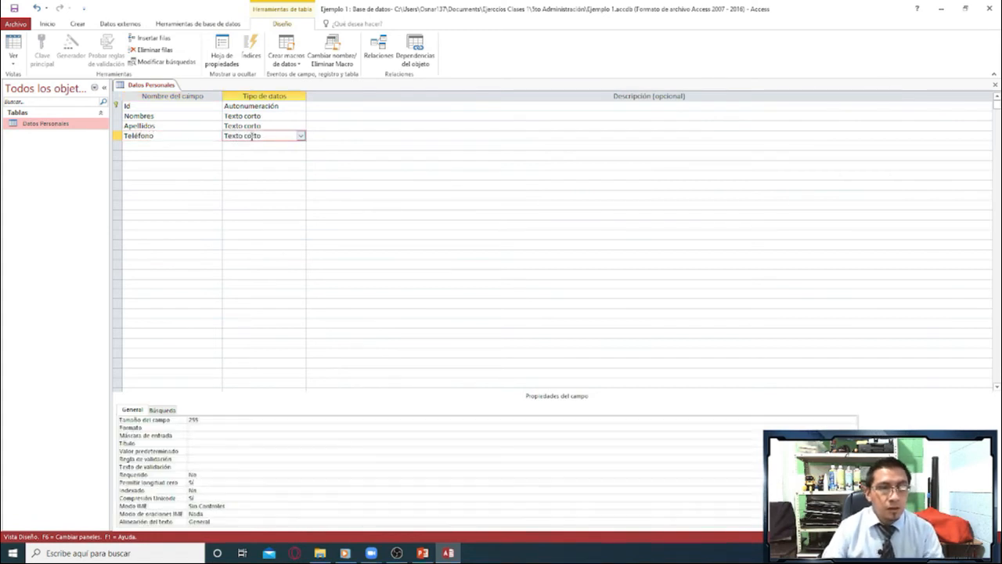
drag(263, 136, 216, 137)
drag(154, 136, 119, 142)
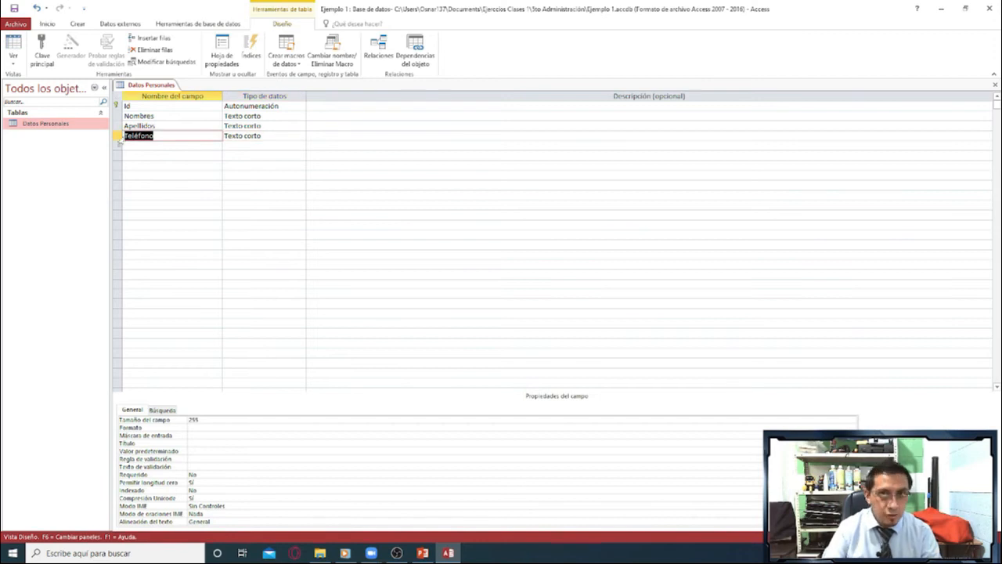
click(289, 135)
click(300, 136)
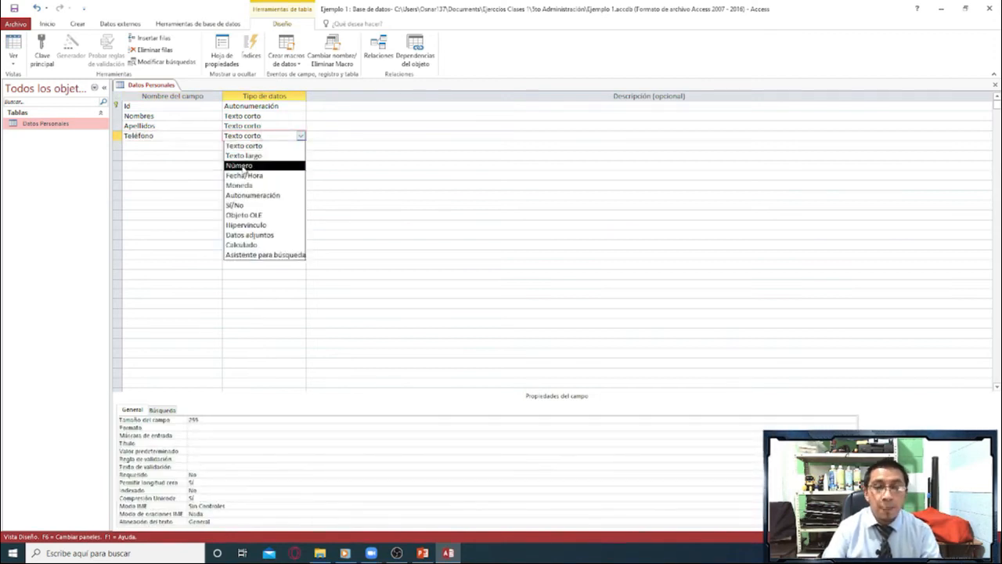
click(242, 166)
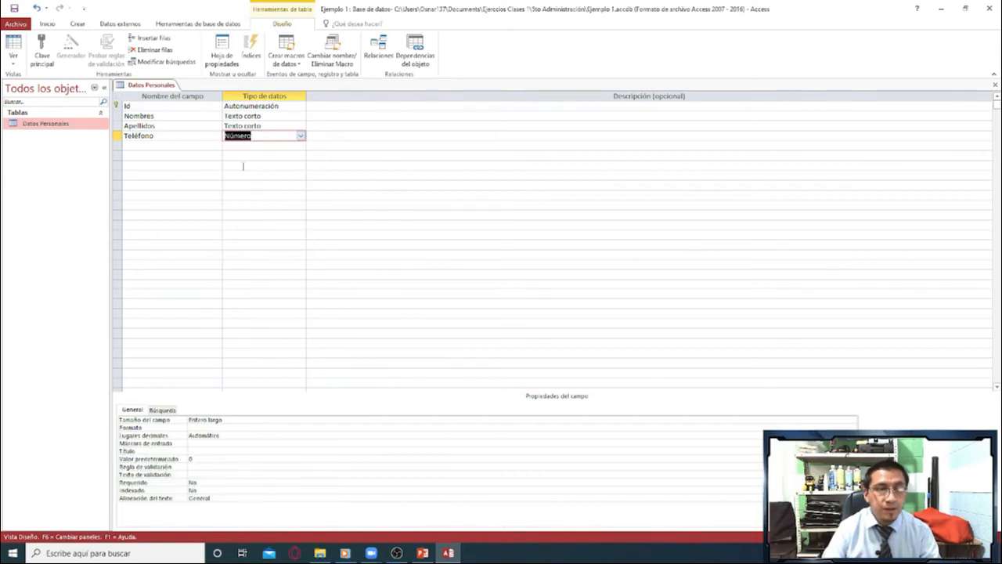
Add a Fecha de Nacimiento field and set its data type to Fecha/Hora.
click(201, 147)
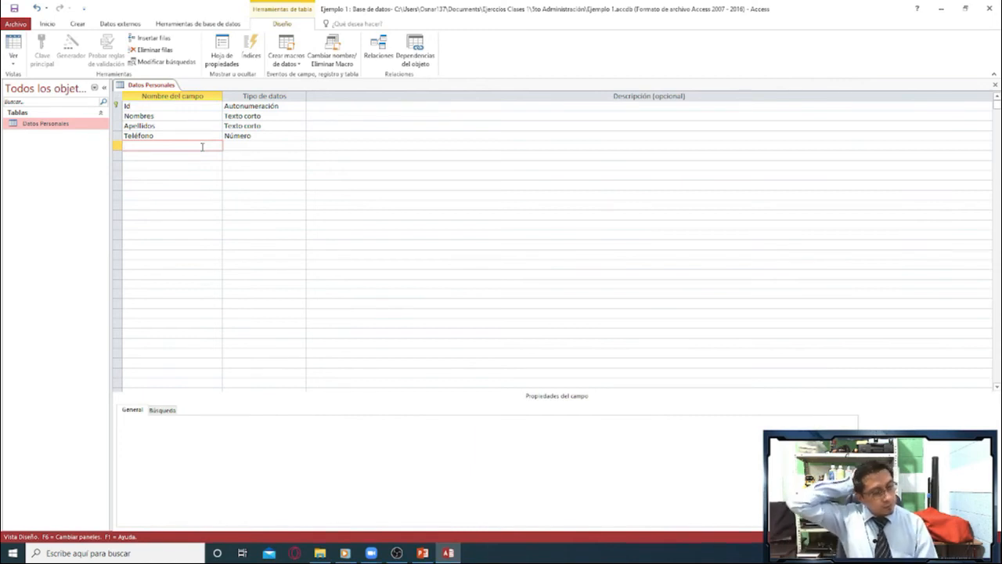
text(Fecha de M)
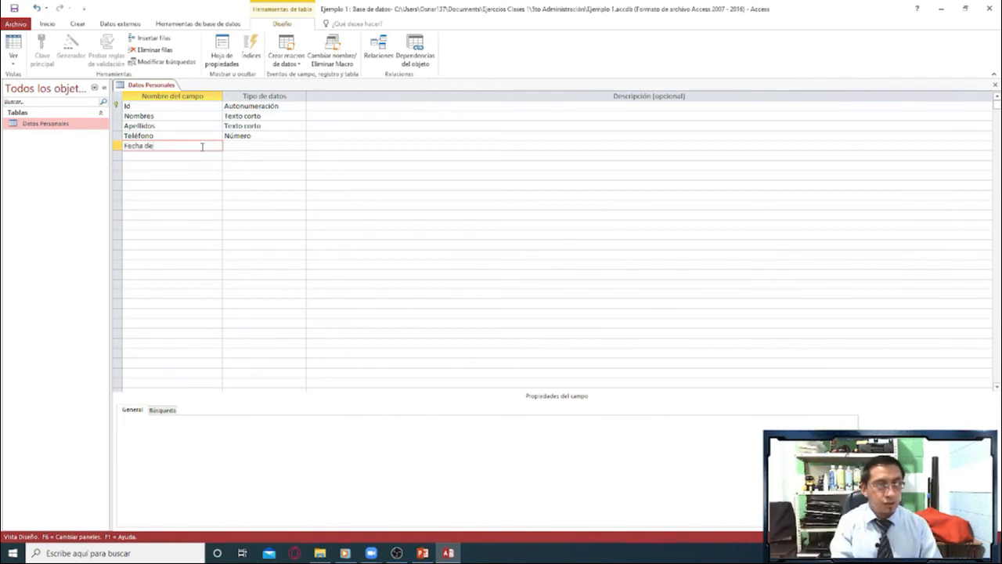
key(BackSpace)
text(Nacimiento)
key(Tab)
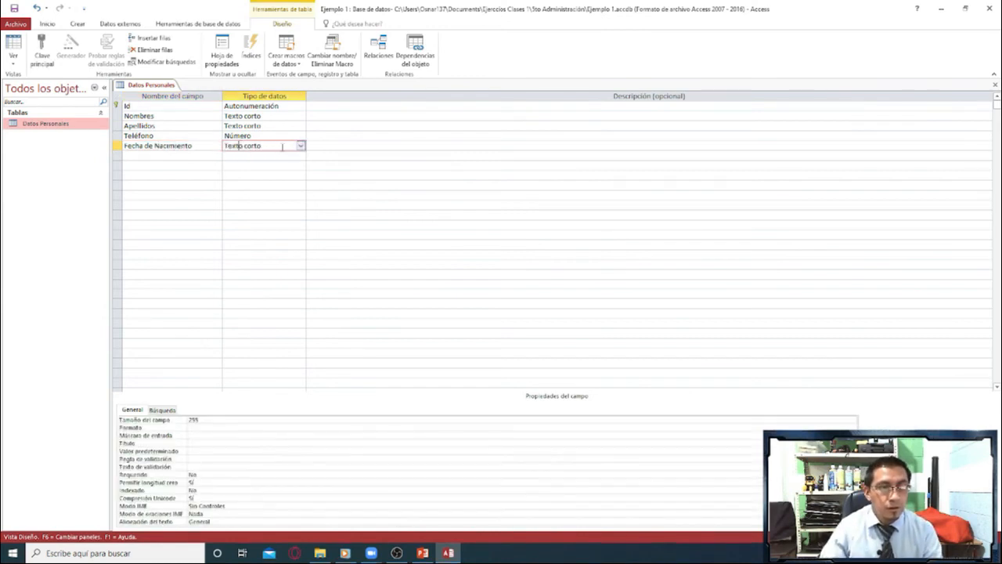
click(299, 147)
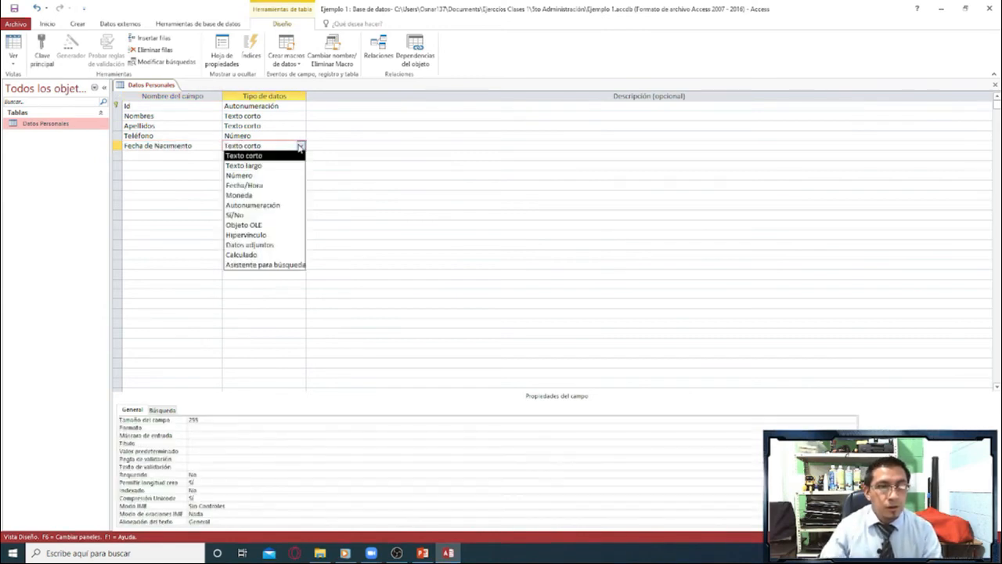
click(259, 185)
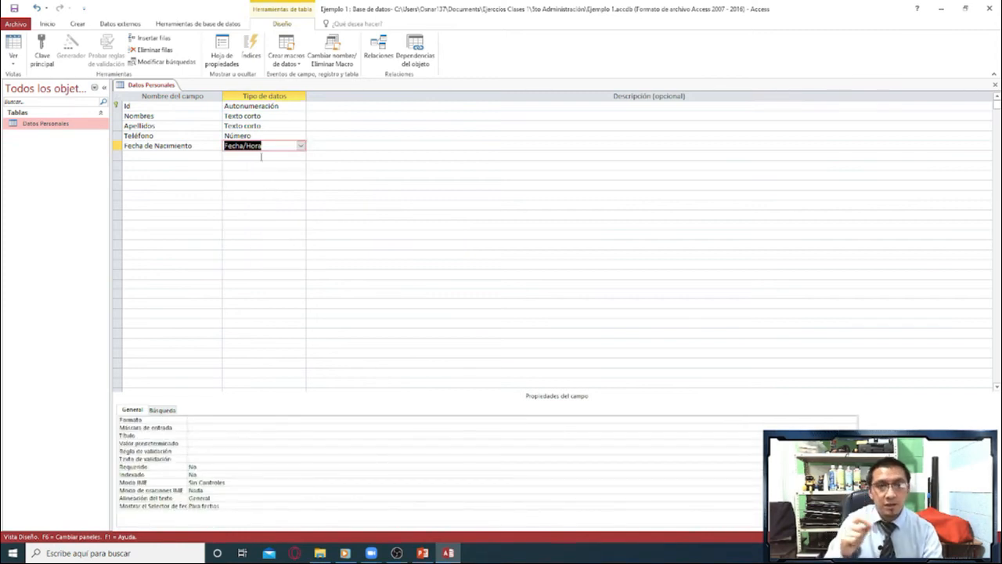
Add a Dirección field with the Texto corto data type and a field size of 50.
click(215, 156)
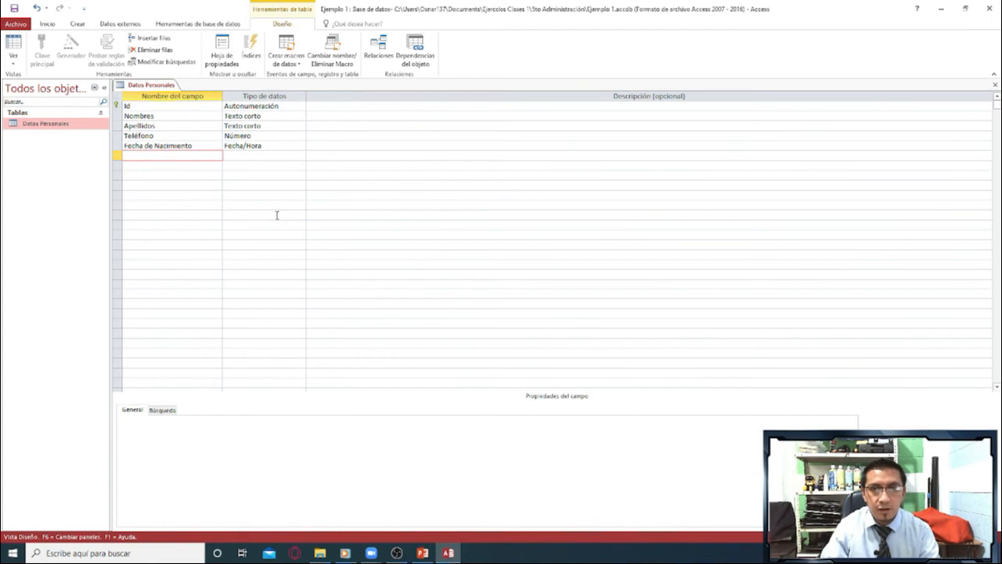
text(Dir)
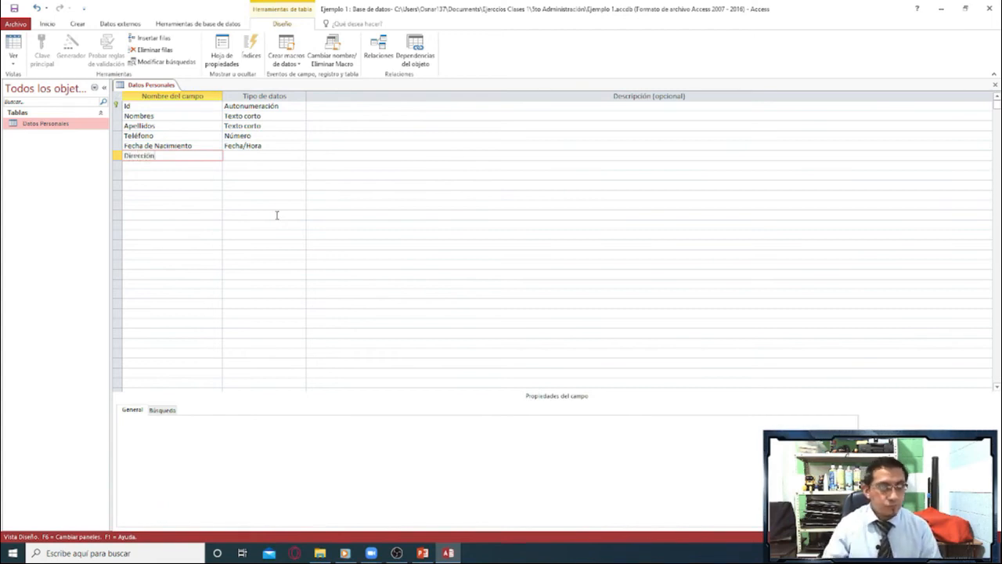
text(ección)
click(179, 166)
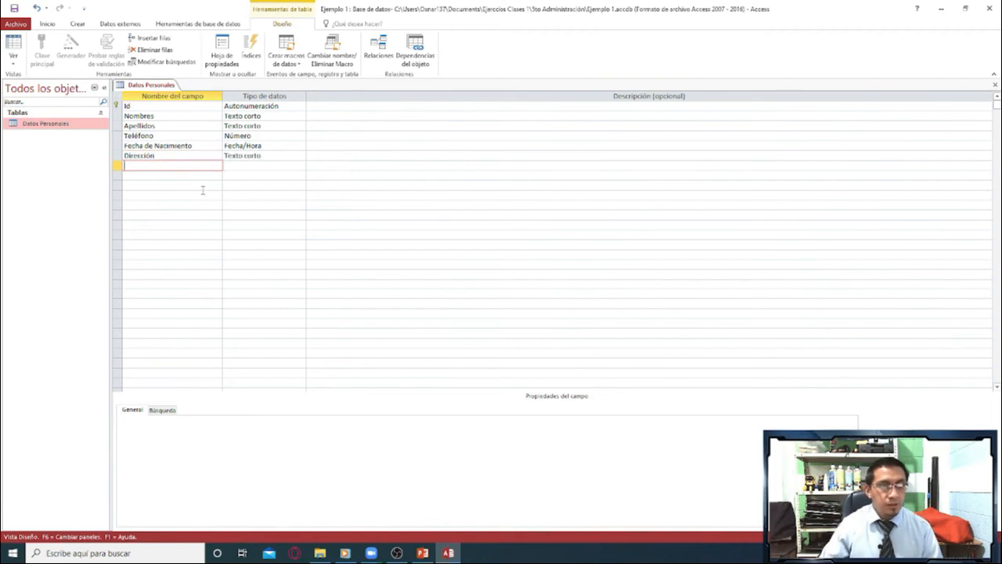
click(274, 156)
double_click(193, 420)
text(50)
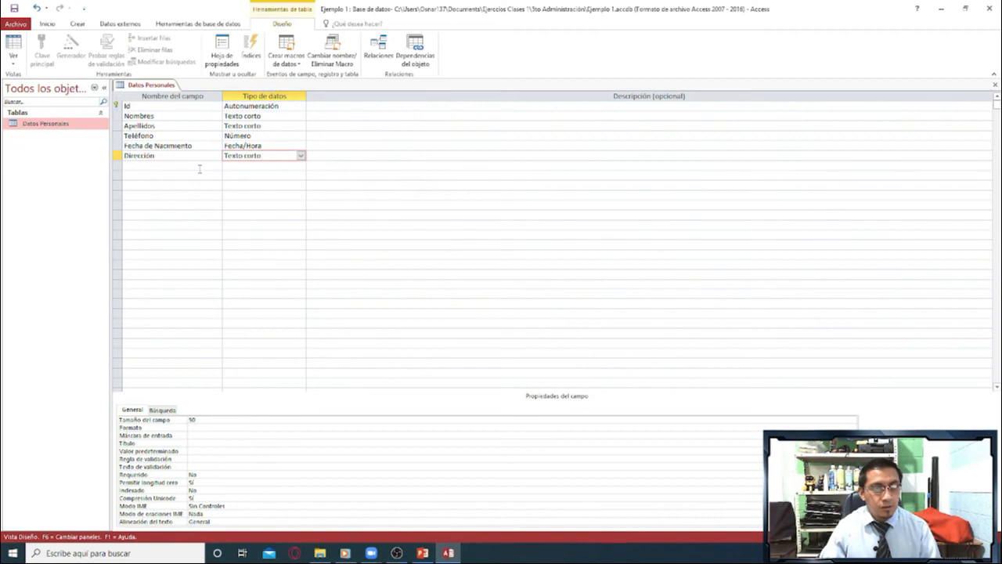
Add a Municipio field below Dirección, keeping the Texto corto data type.
click(199, 168)
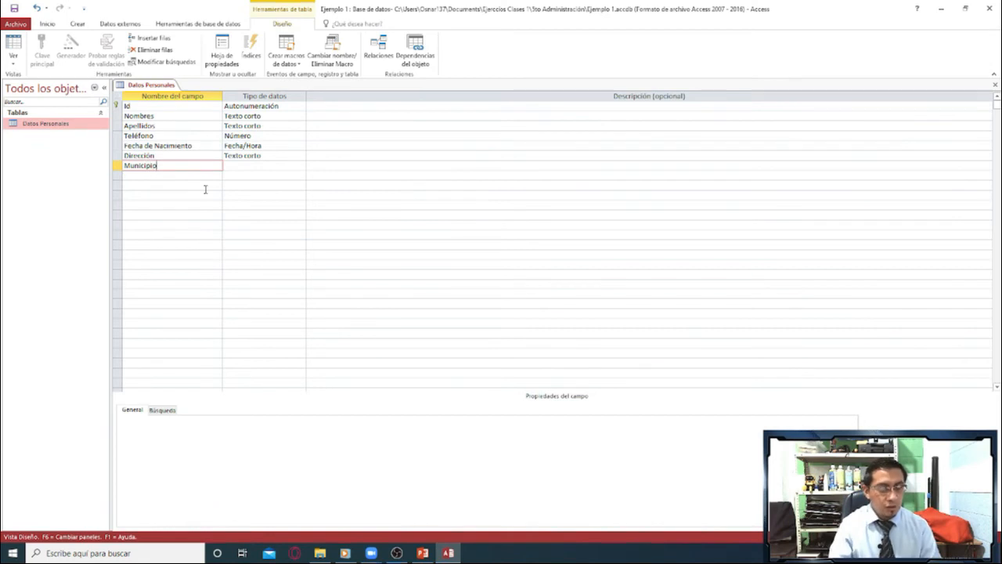
click(284, 164)
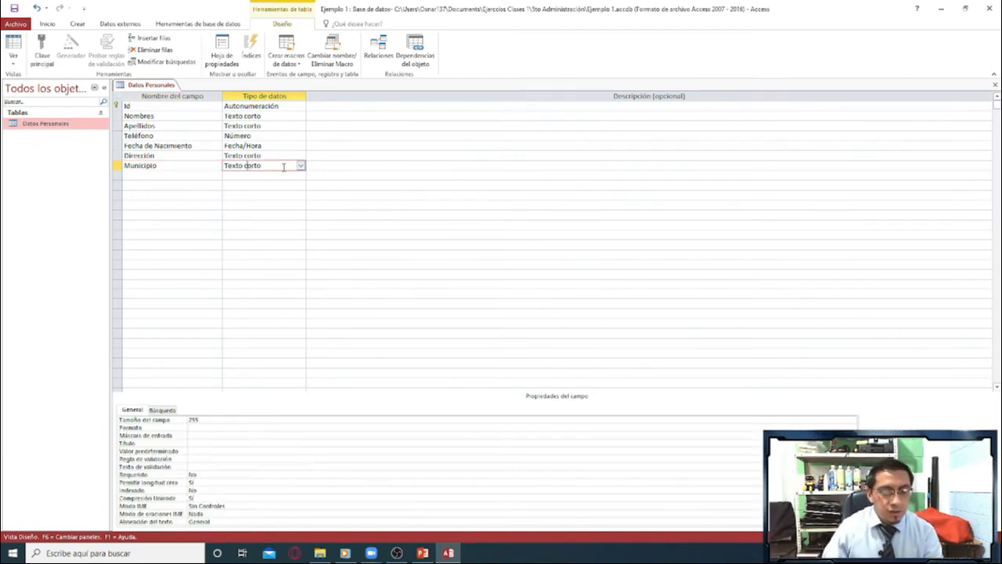
click(301, 165)
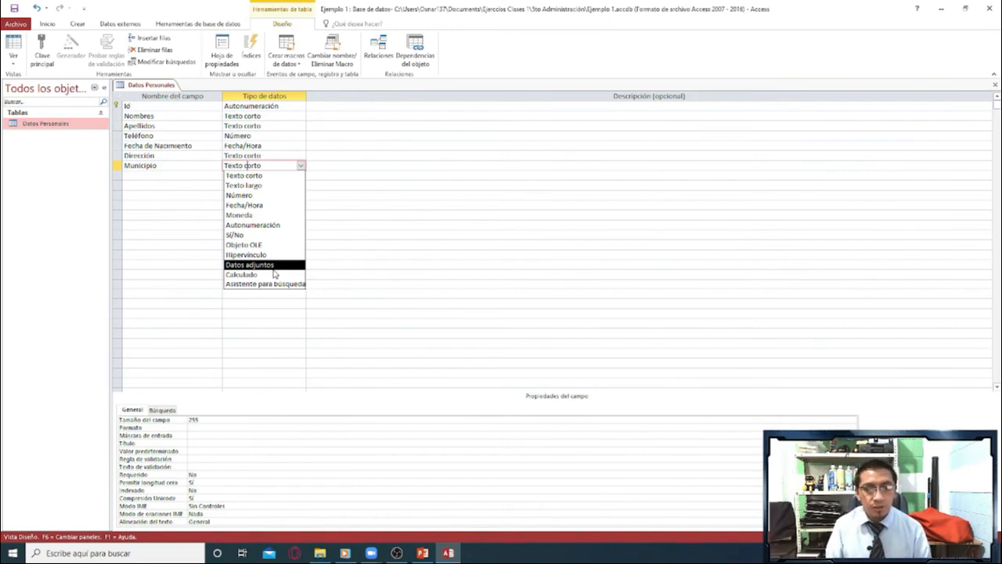
click(207, 204)
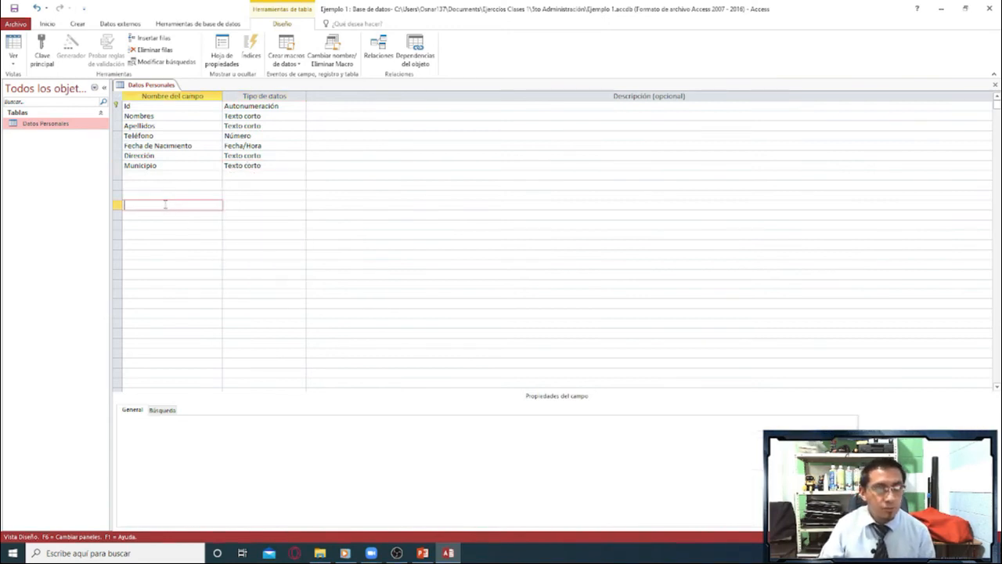
click(241, 166)
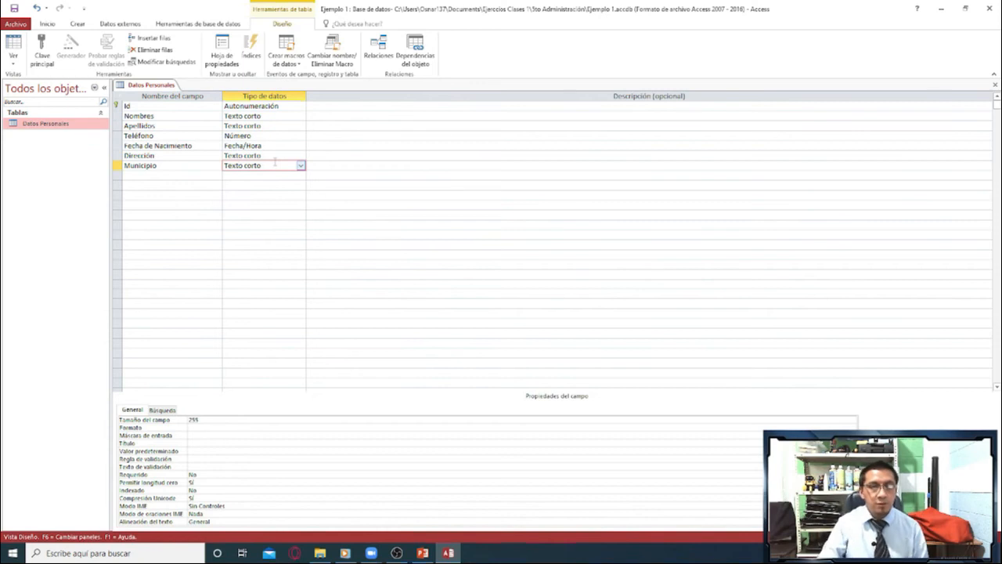
click(192, 174)
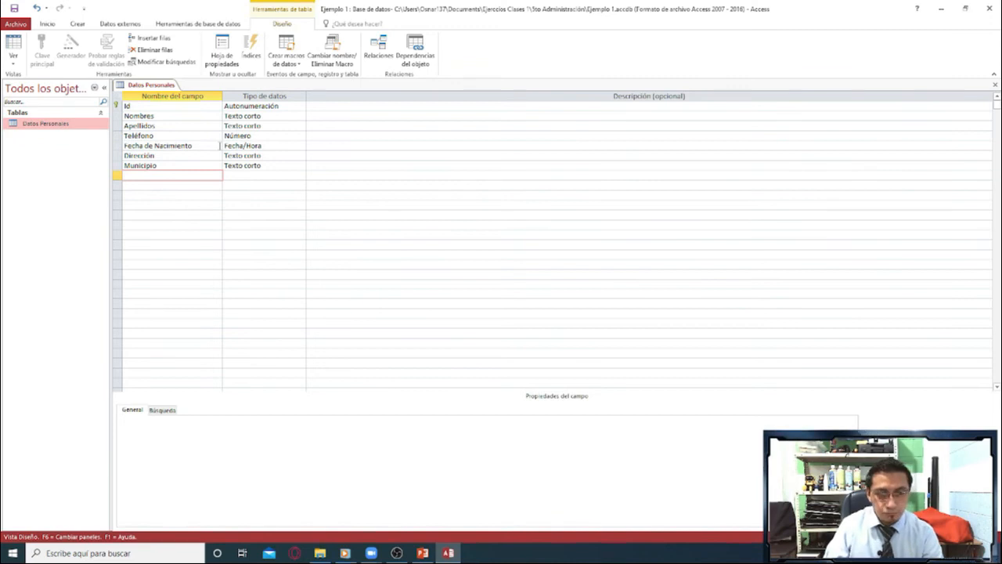
click(194, 106)
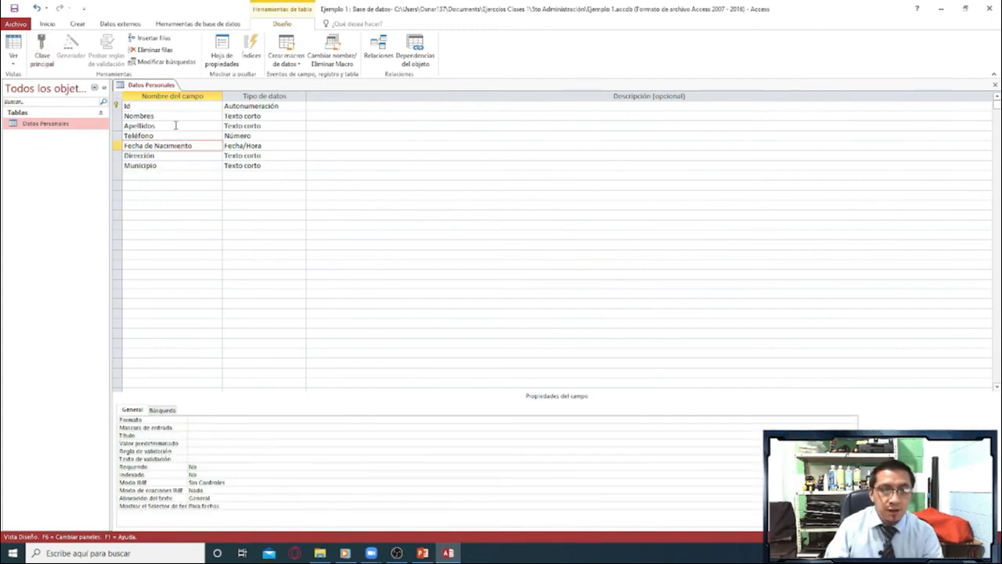
Save the table, show it in Datasheet view and fit the Fecha de Nacimiento column to its full heading.
click(175, 116)
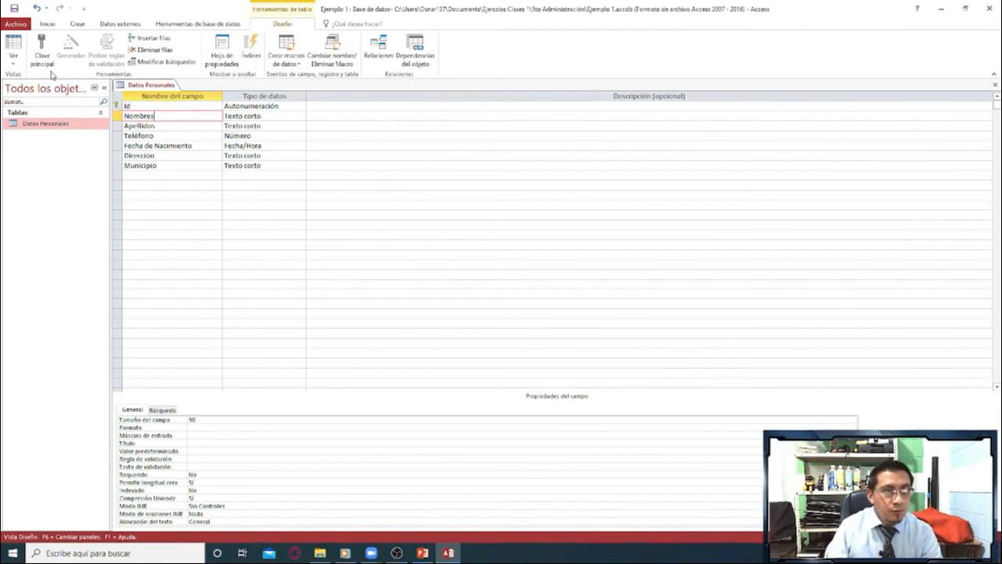
click(12, 58)
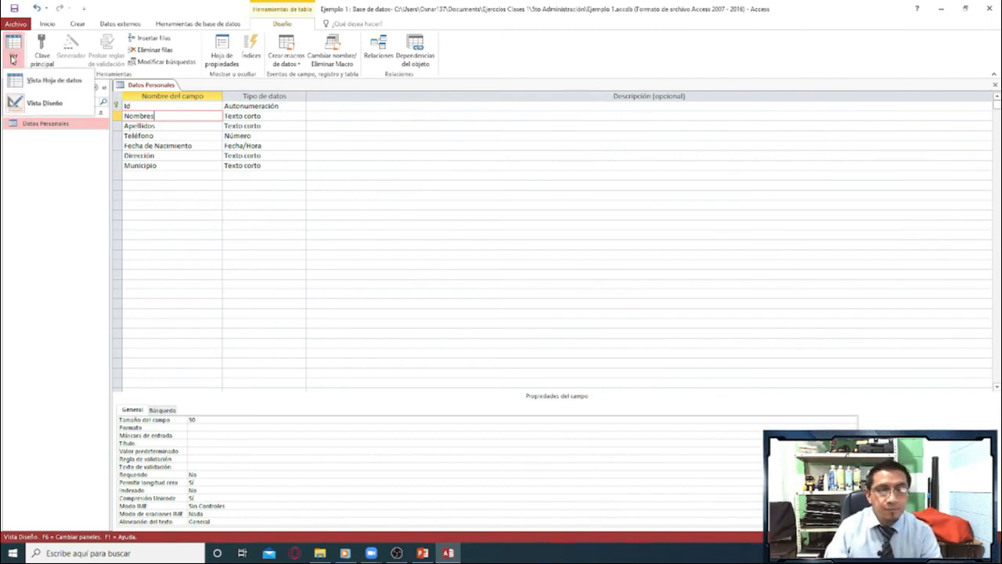
click(47, 84)
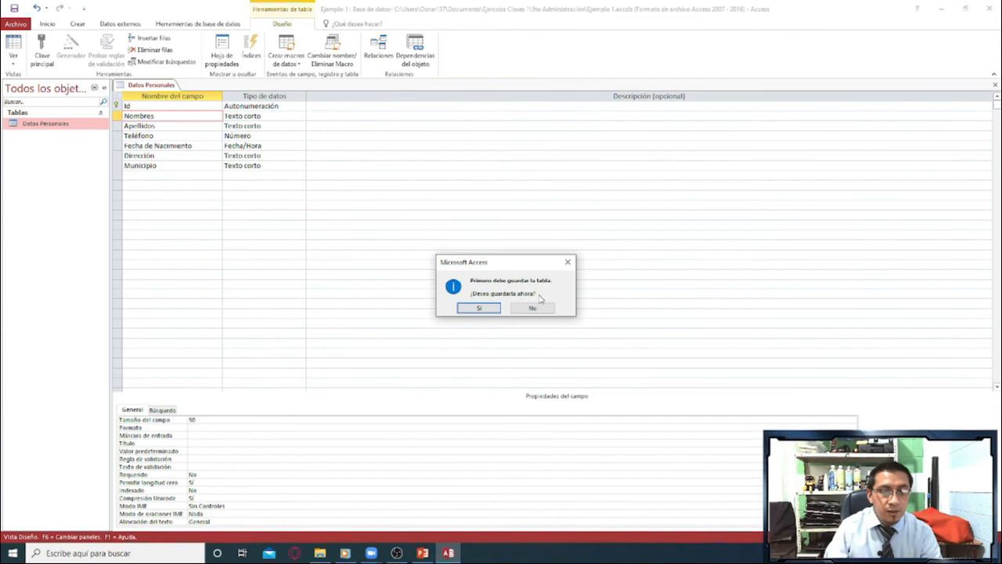
click(480, 309)
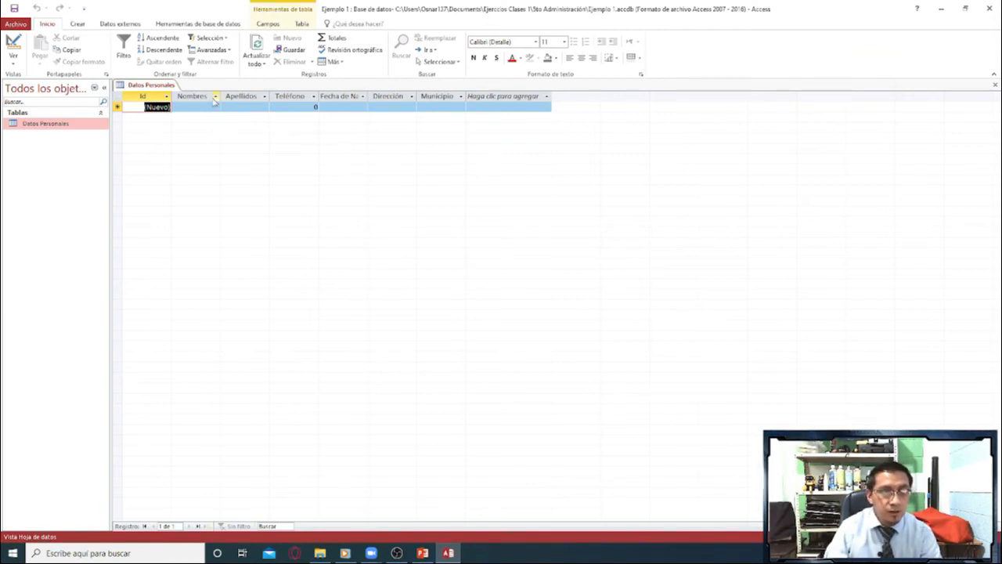
double_click(368, 95)
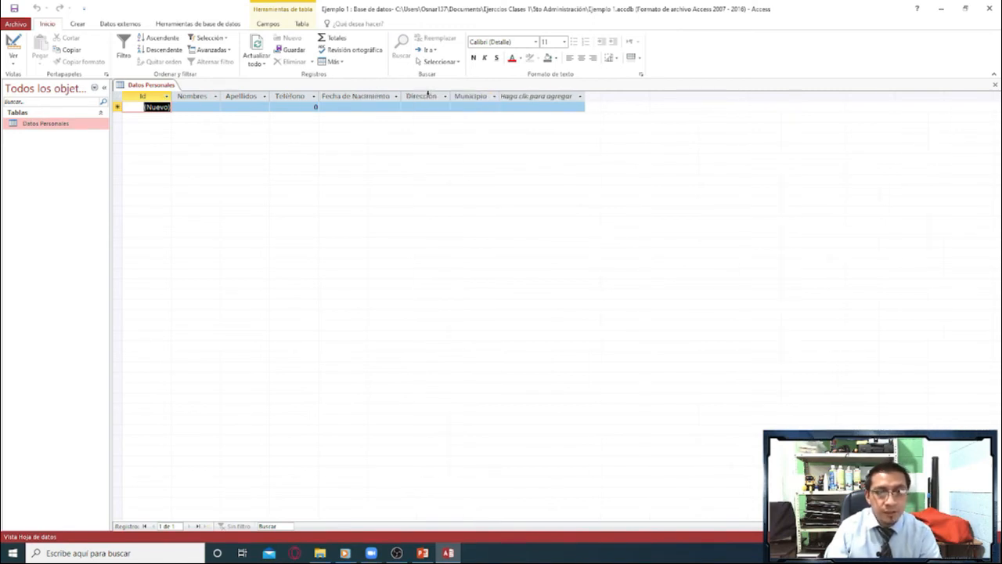
Enter the person's first name and surname in the Nombres and Apellidos fields of the first record.
click(194, 107)
text(Osnar)
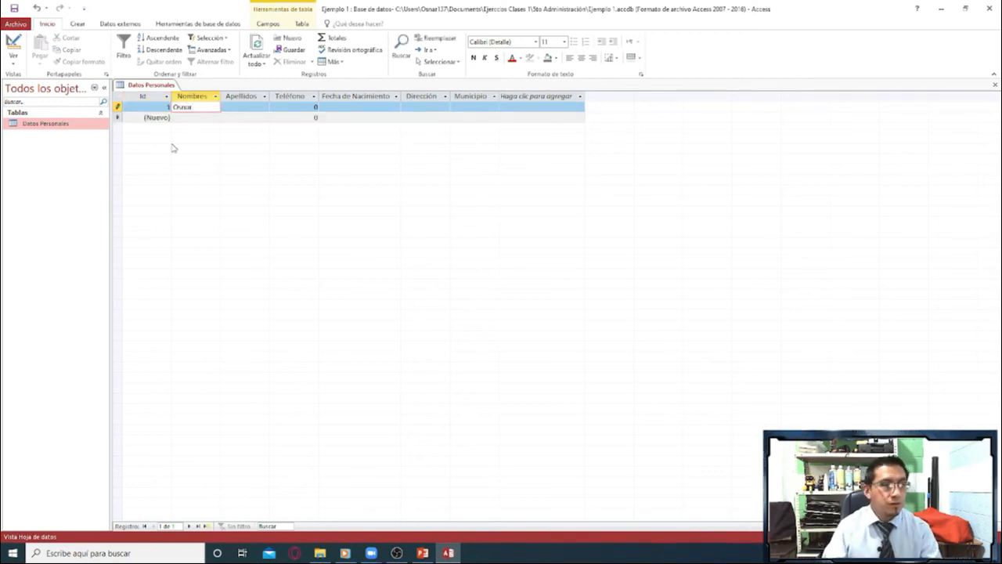
click(167, 108)
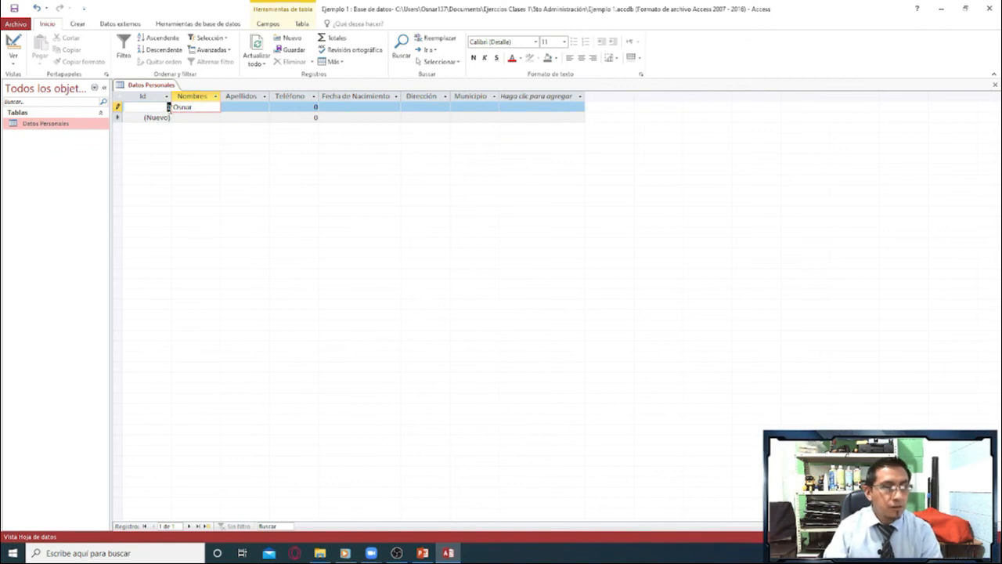
click(168, 108)
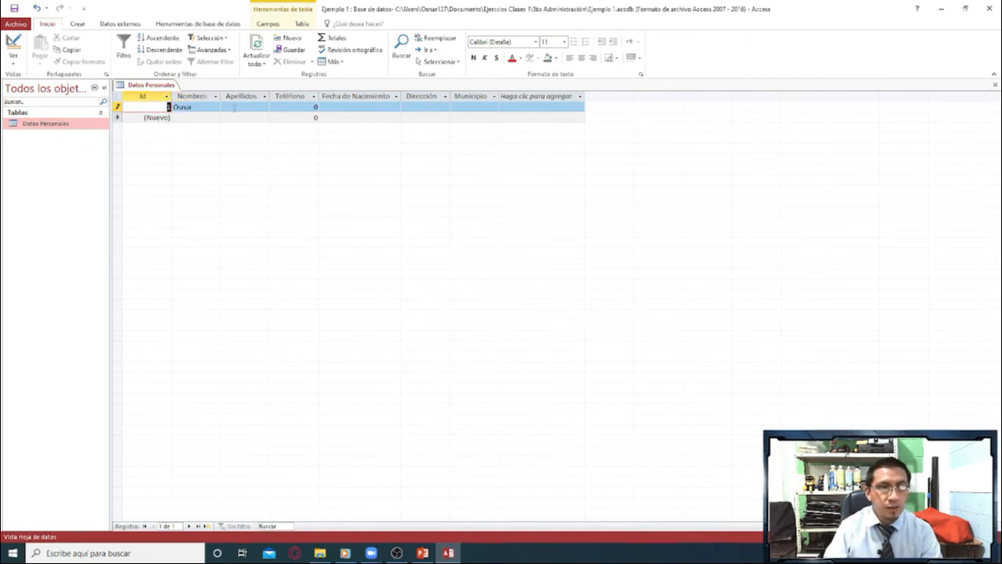
click(234, 107)
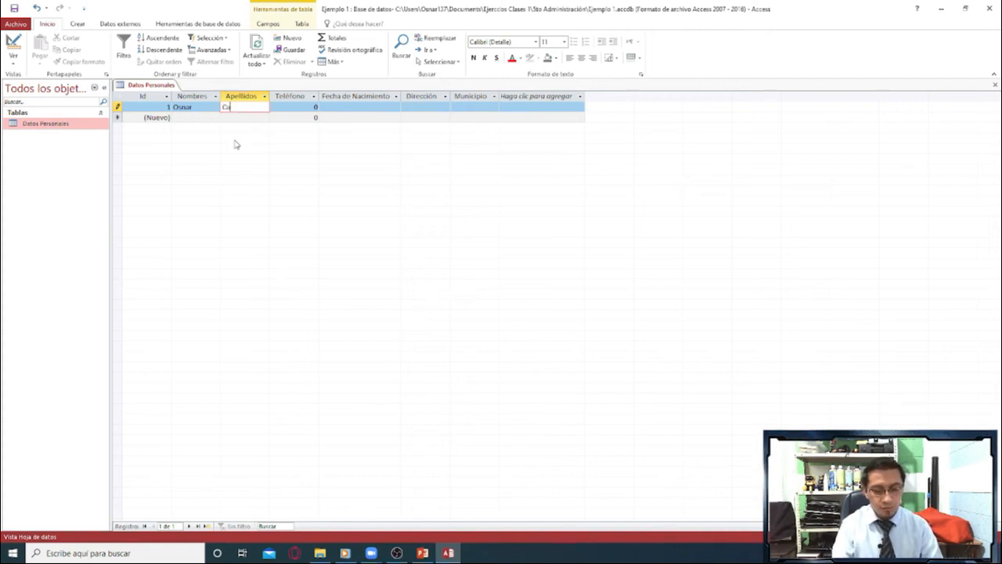
Try to enter the text "cel." followed by the phone number in the first record's Teléfono field.
click(297, 108)
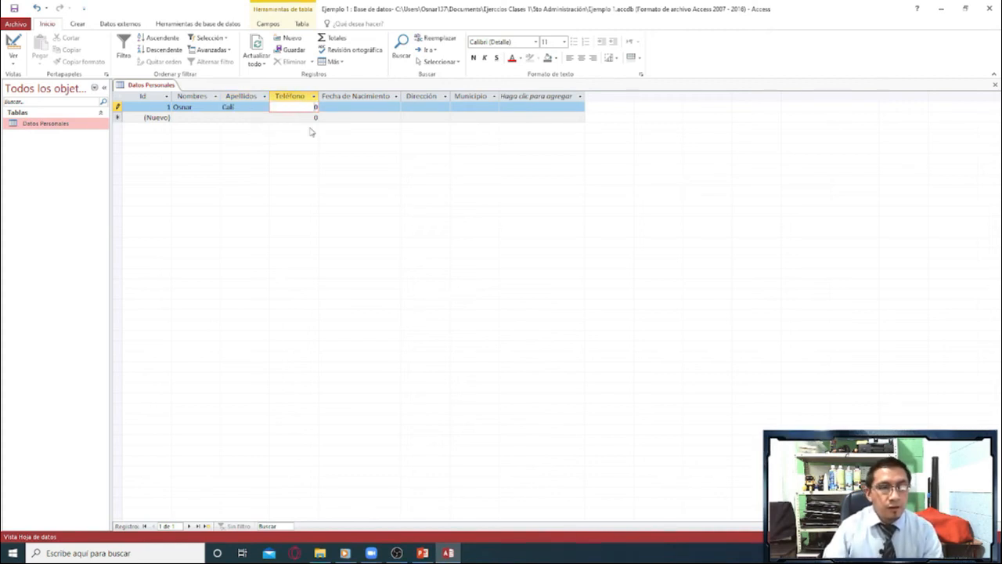
double_click(316, 108)
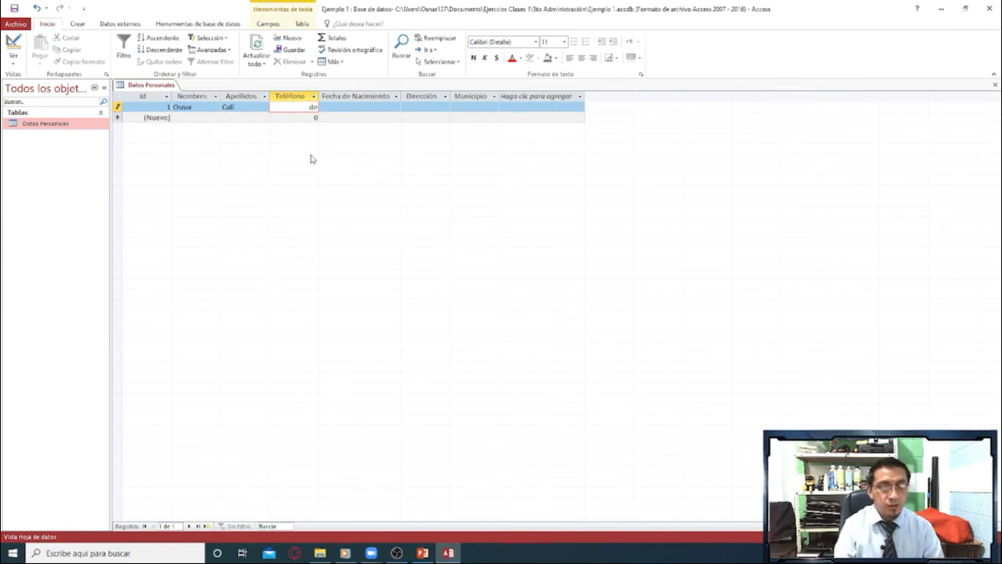
text(cel)
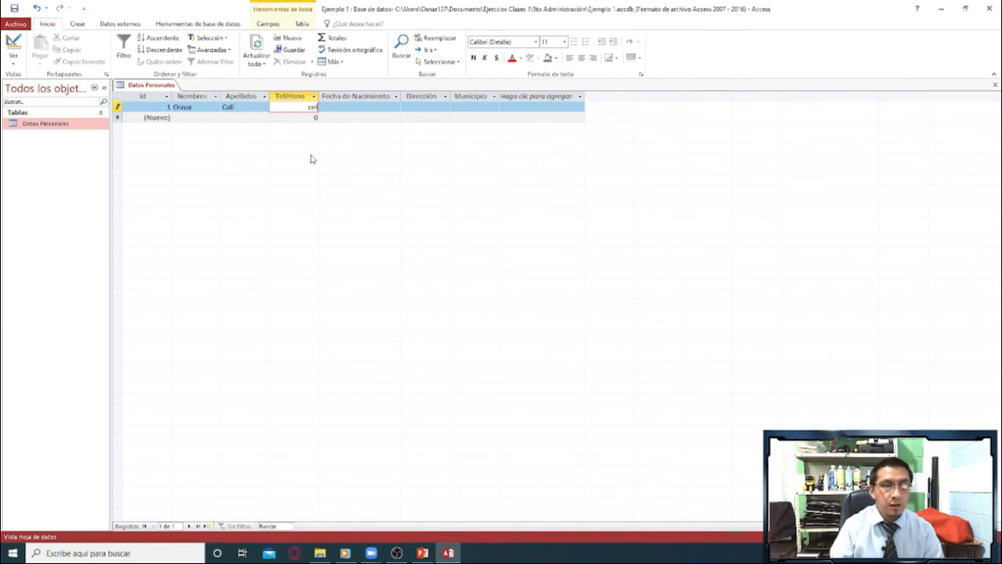
text(.)
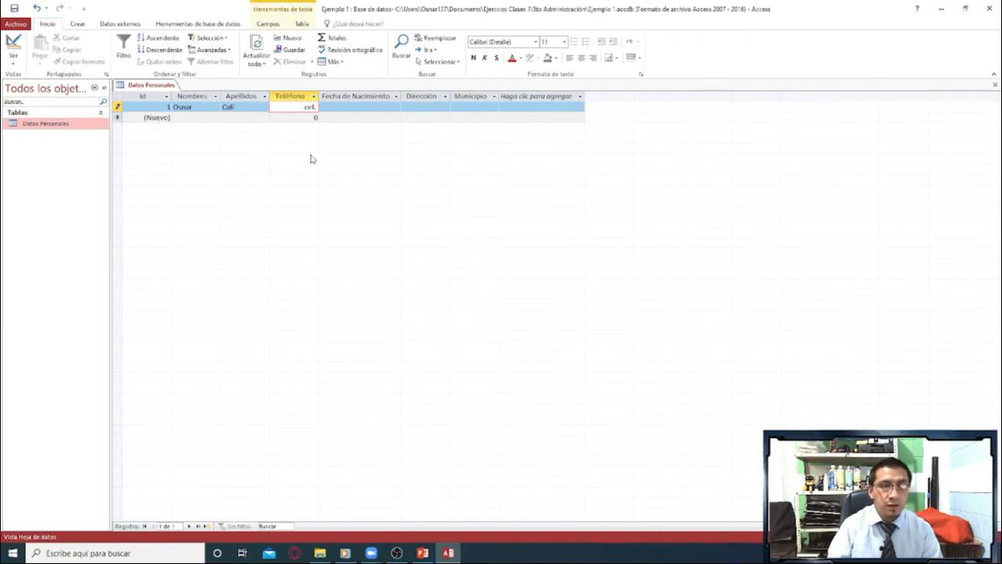
text( 911)
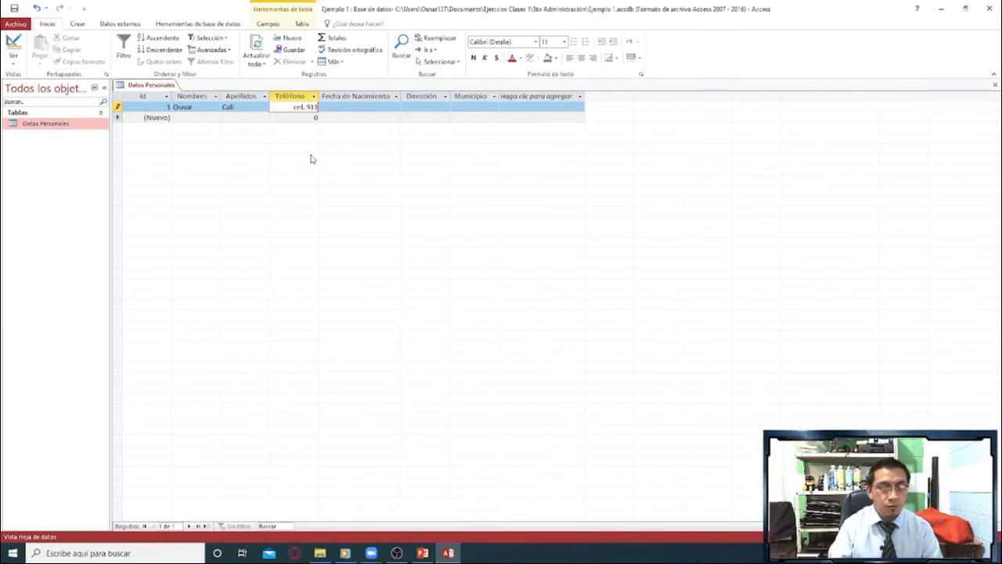
click(346, 108)
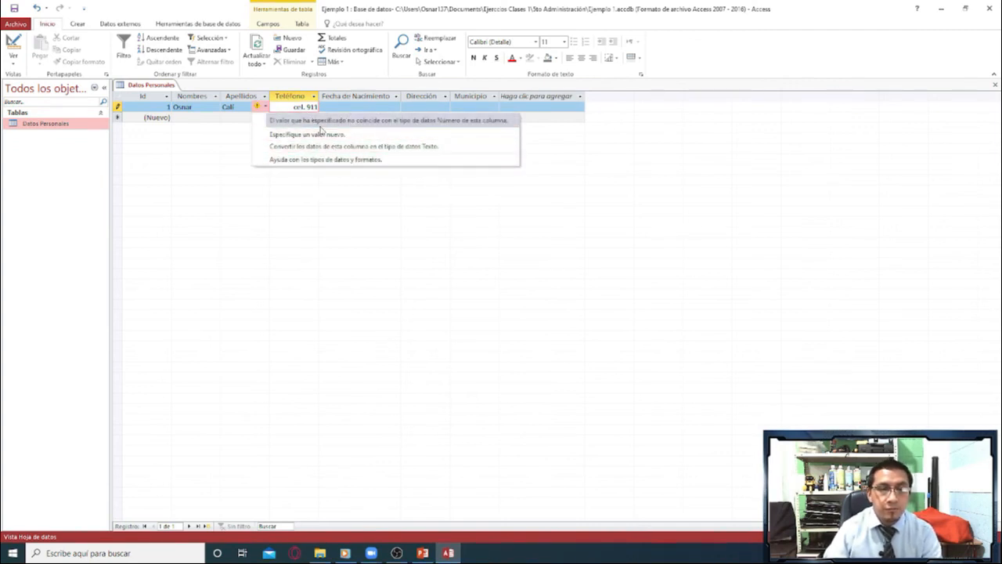
Correct the first record's Teléfono to the phone number's digits only and set Fecha de Nacimiento to today's date.
click(317, 135)
double_click(297, 107)
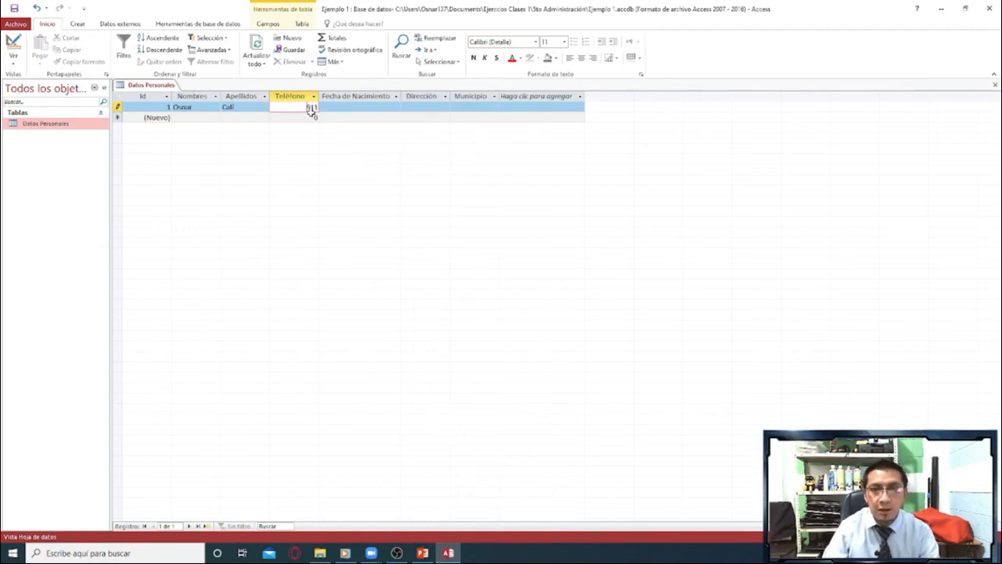
click(351, 106)
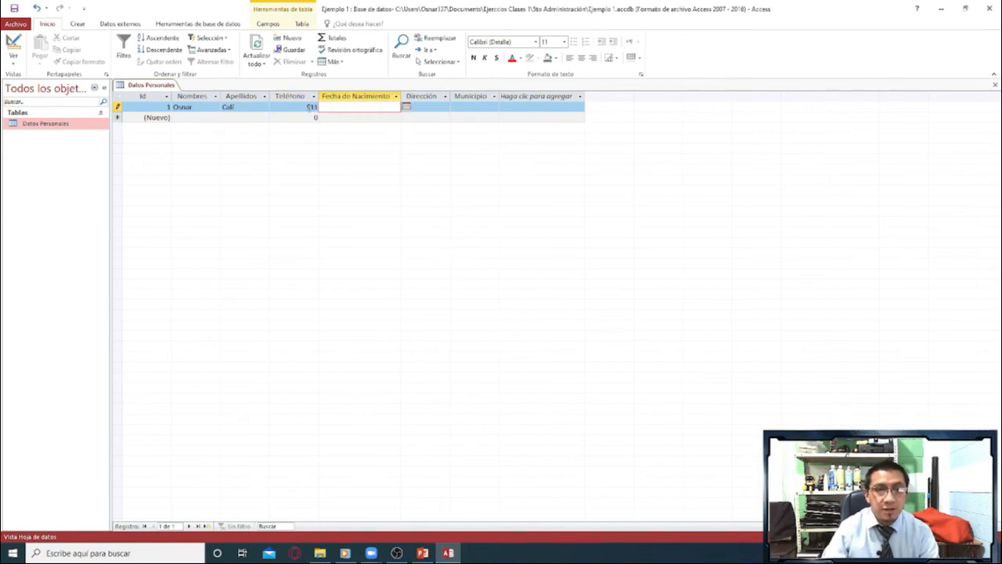
click(404, 106)
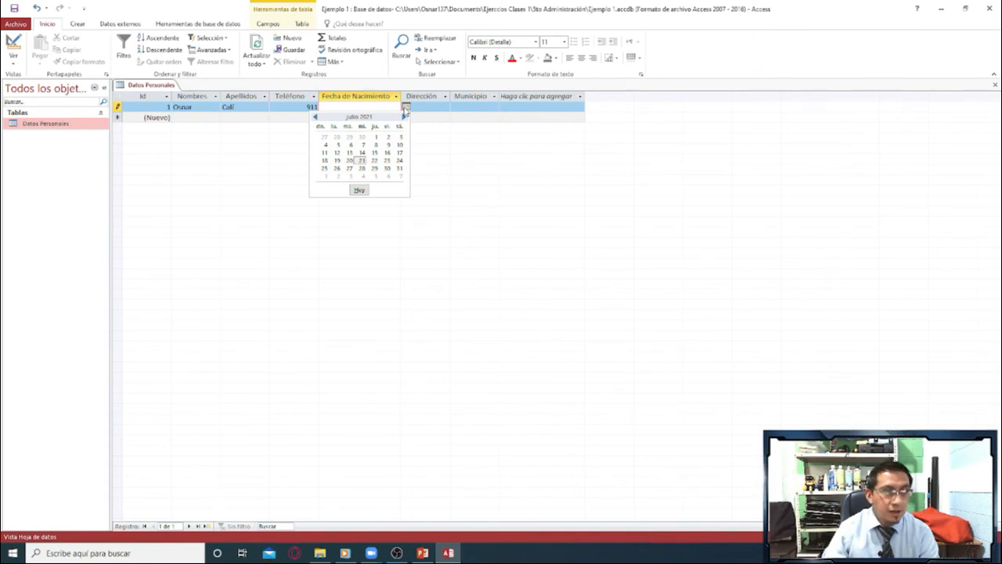
click(359, 189)
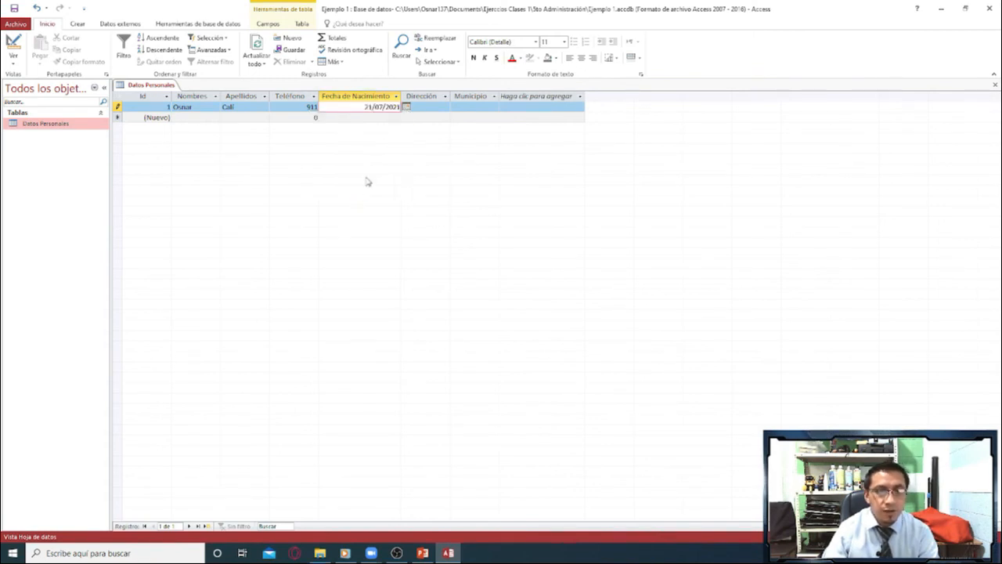
Complete the first record with Ciudad as Dirección and Santa Cruz as Municipio, moving on to a new record.
click(432, 106)
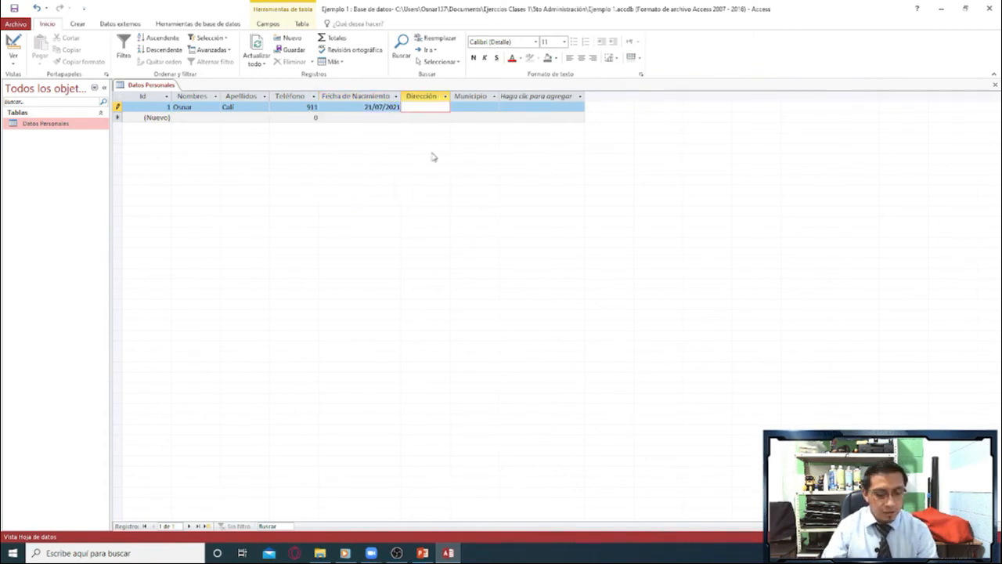
text(Ciudad)
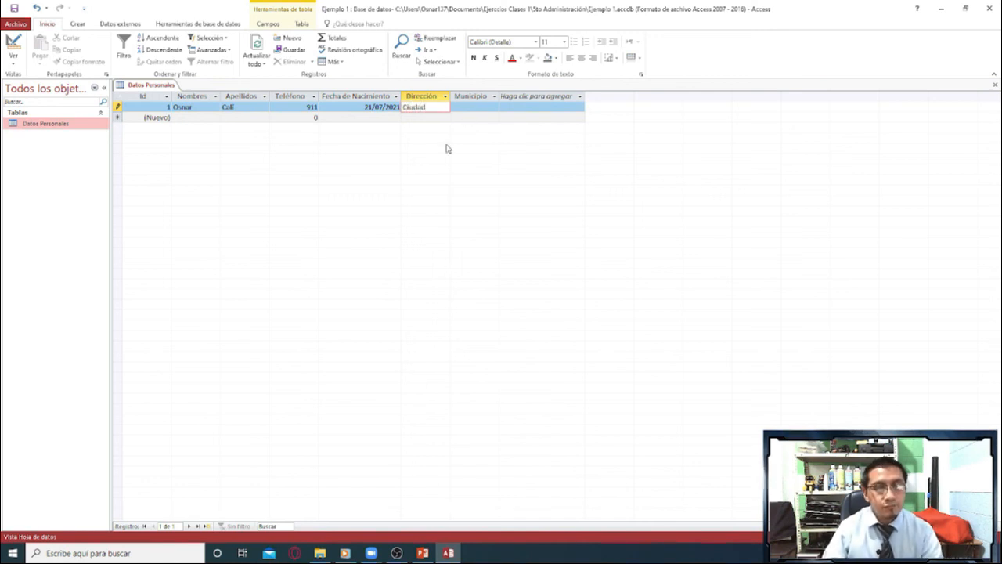
click(476, 107)
text(Santa Cruz)
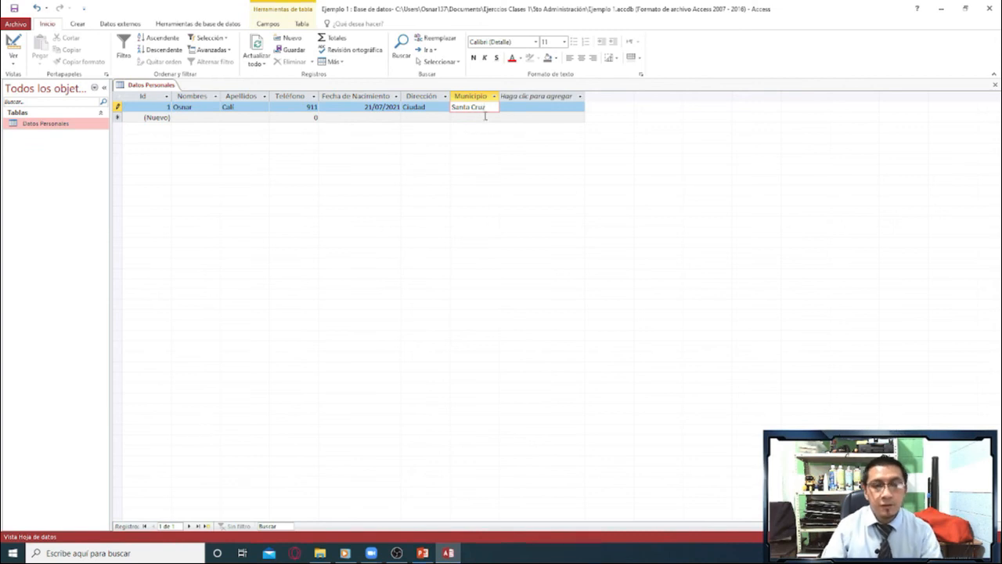
key(Return)
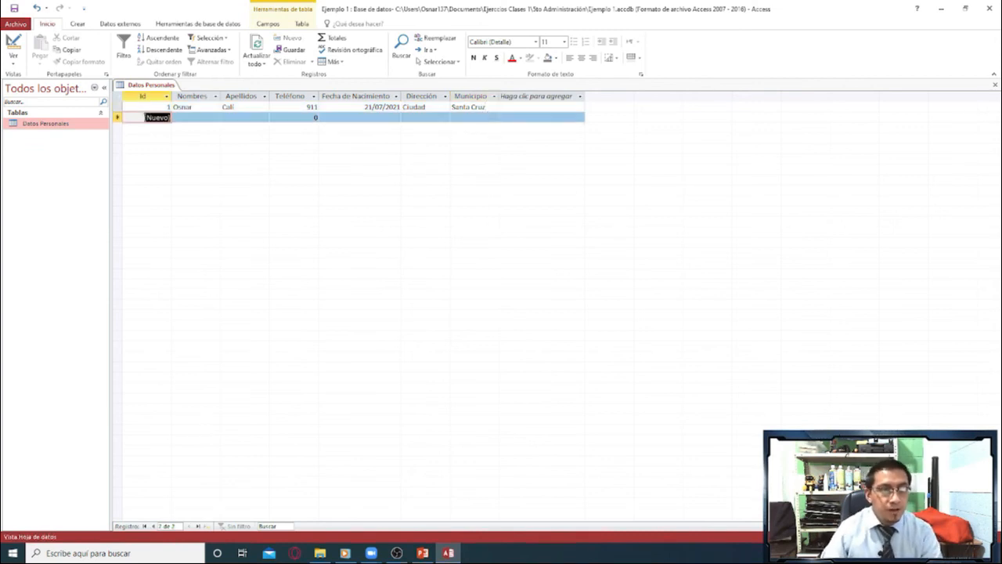
Start a second record by entering the person's first name in Nombres and surname in Apellidos.
click(178, 118)
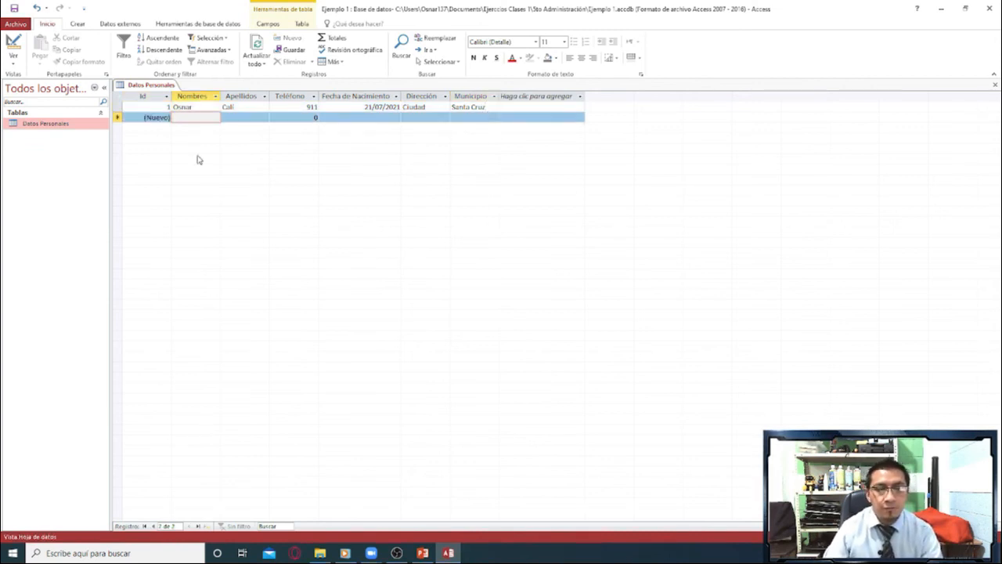
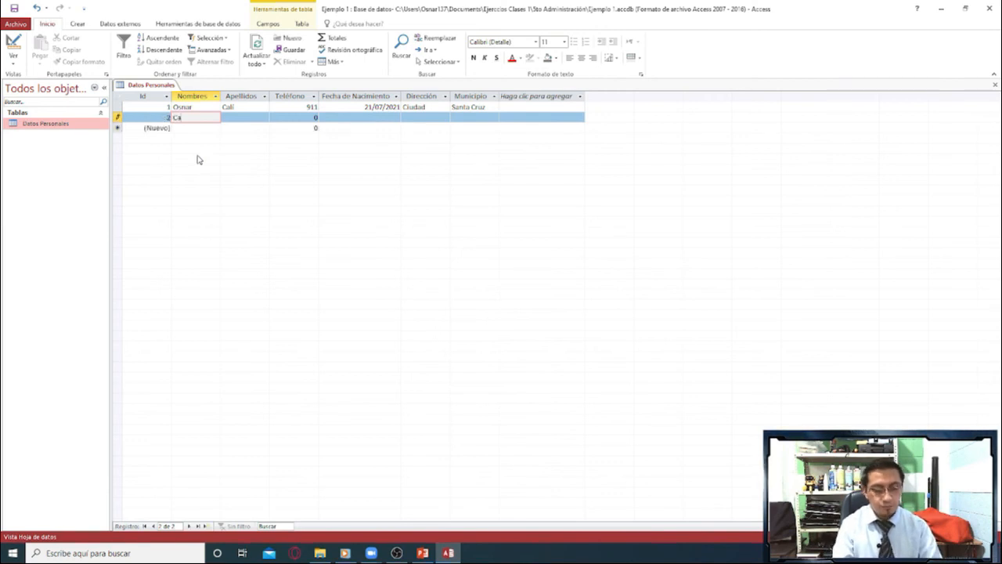
click(239, 117)
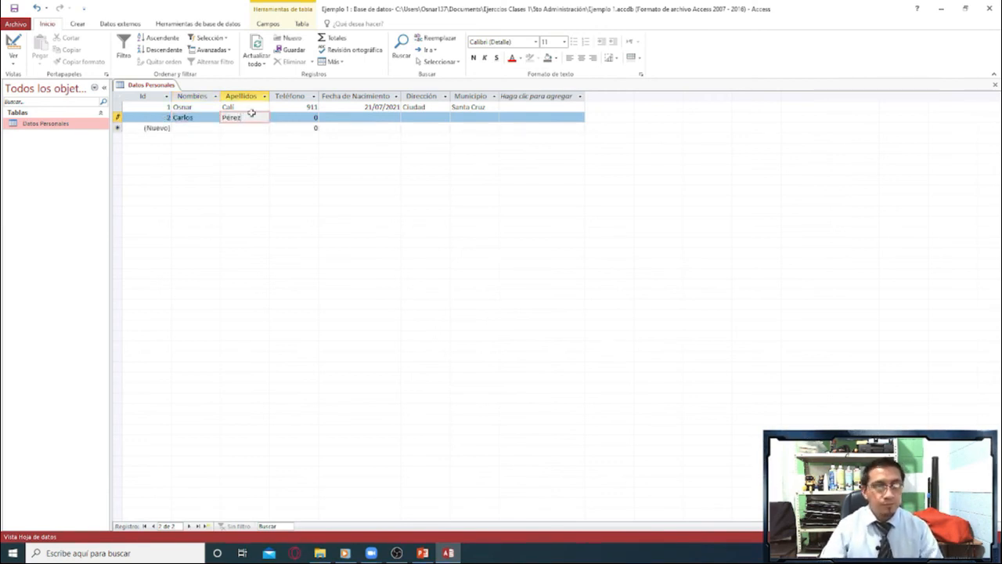
Enter the phone number in the second record's Teléfono field and set its Fecha de Nacimiento to today's date.
click(307, 117)
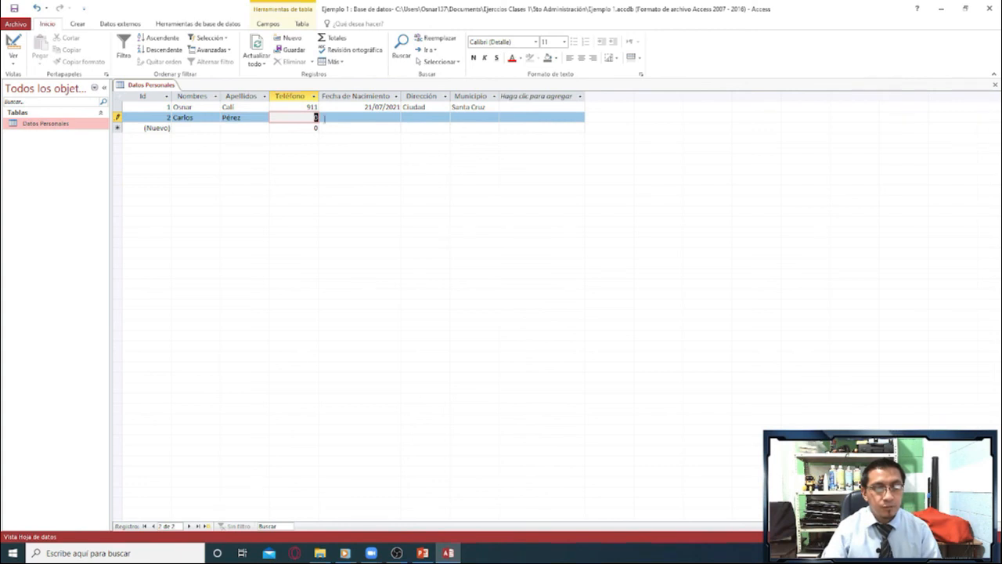
text(1234567)
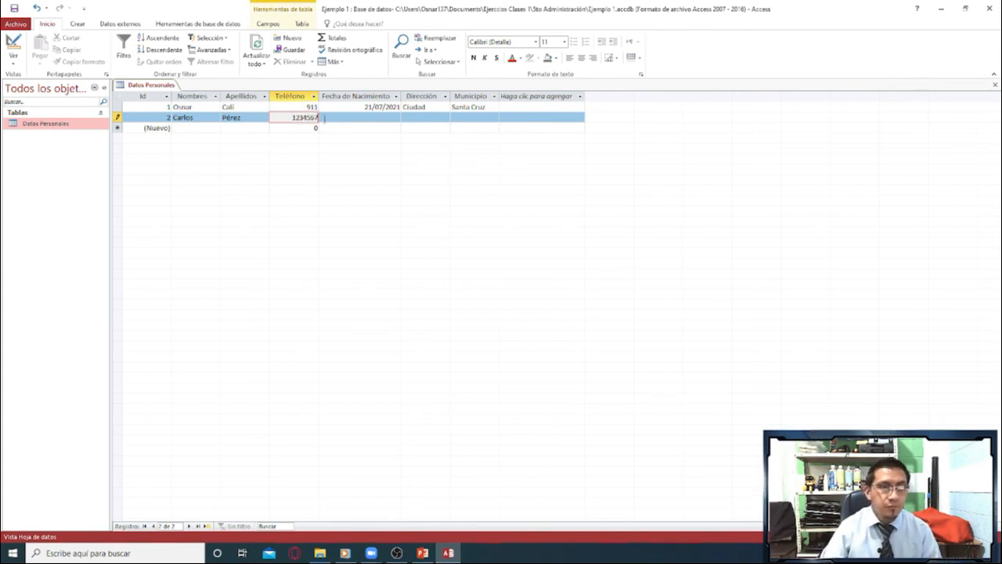
click(391, 120)
click(406, 118)
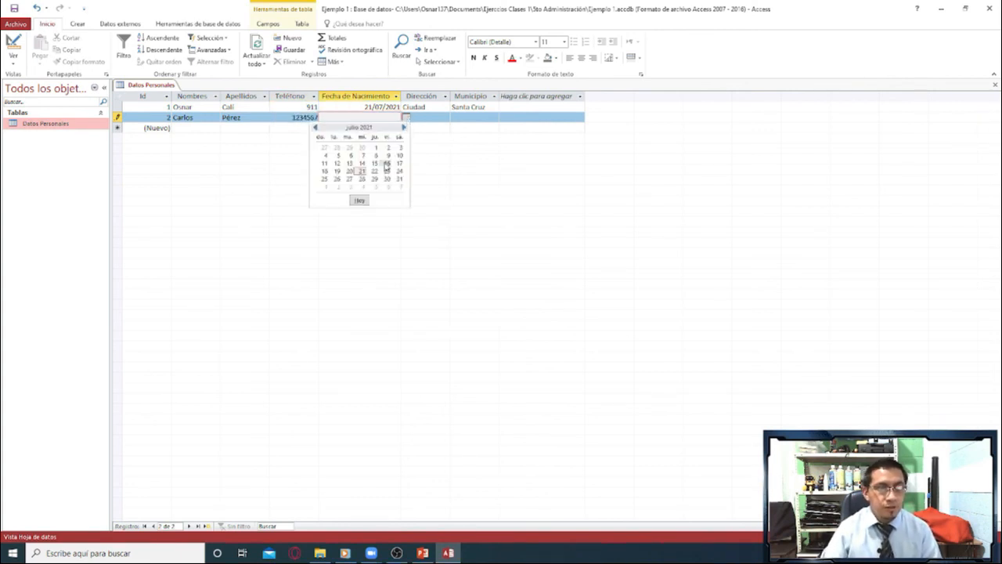
click(360, 199)
Enter Chiché as both Dirección and Municipio in the second record and leave the row to store it.
click(430, 117)
text(Chiché)
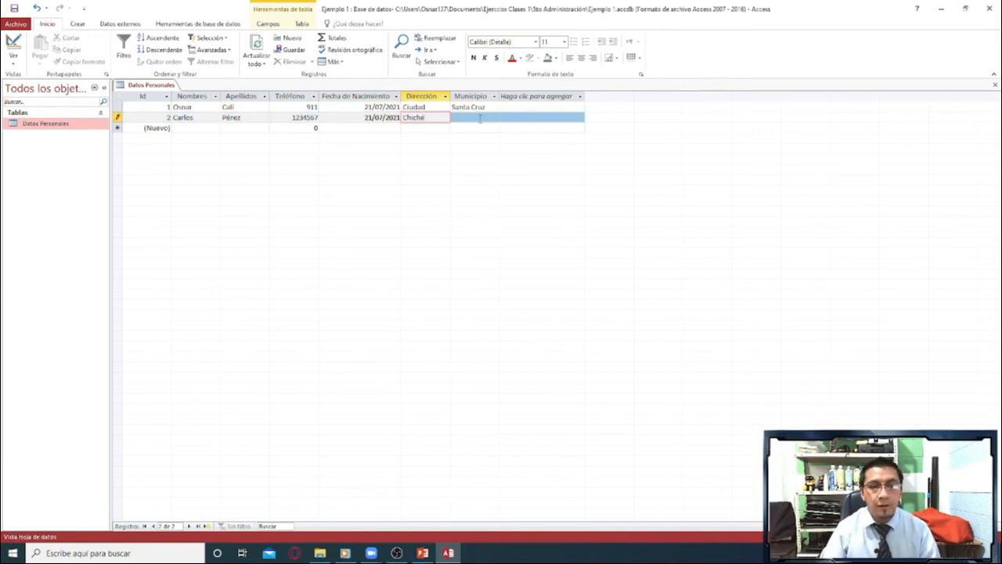
drag(433, 118, 394, 119)
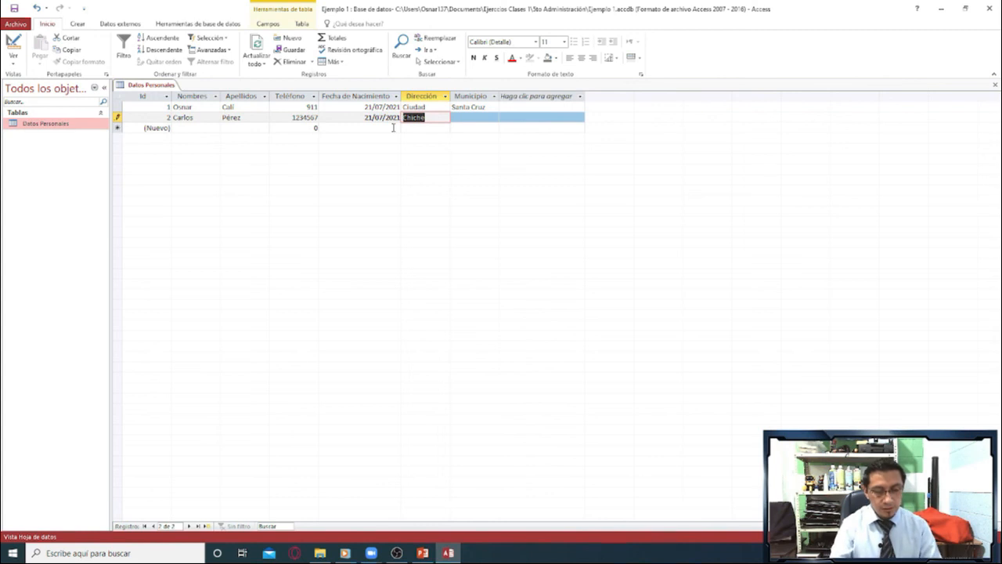
click(453, 122)
text(Chi)
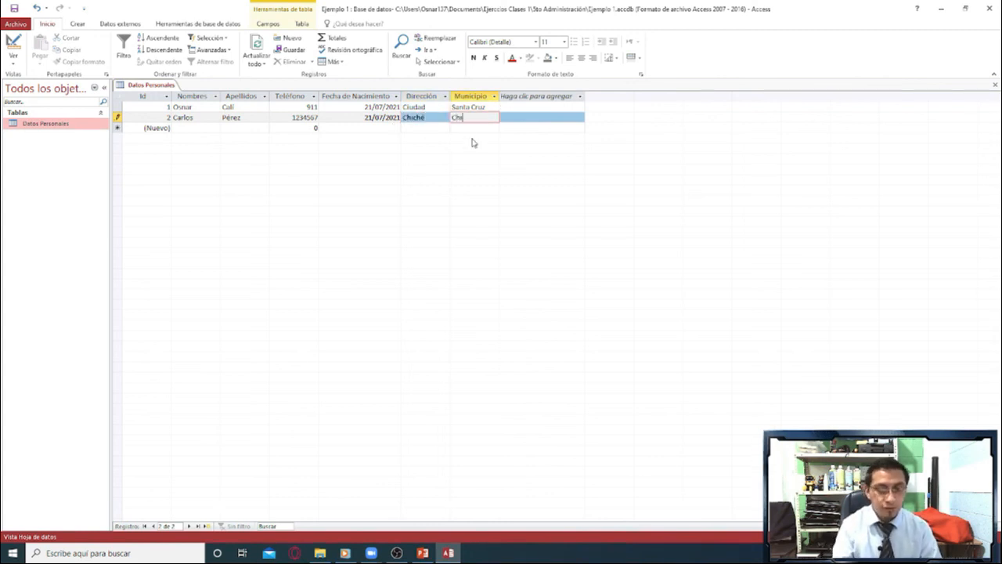
text(ch)
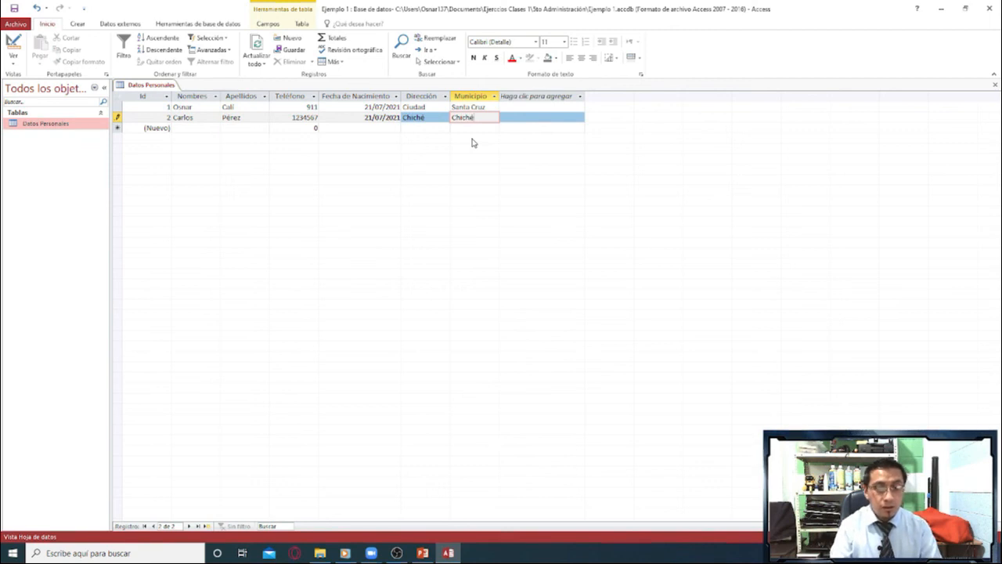
text(é)
click(529, 127)
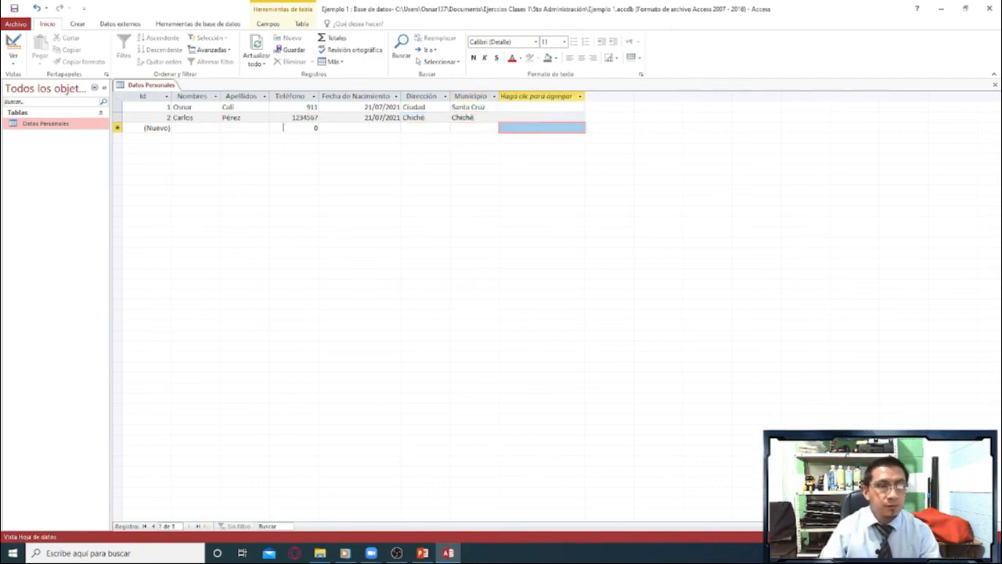
click(468, 118)
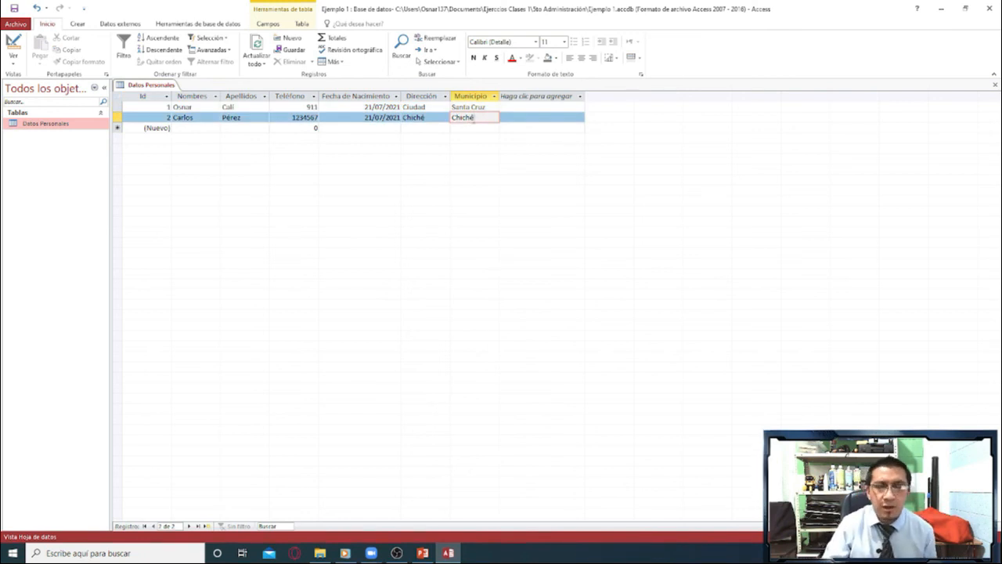
click(285, 114)
click(388, 111)
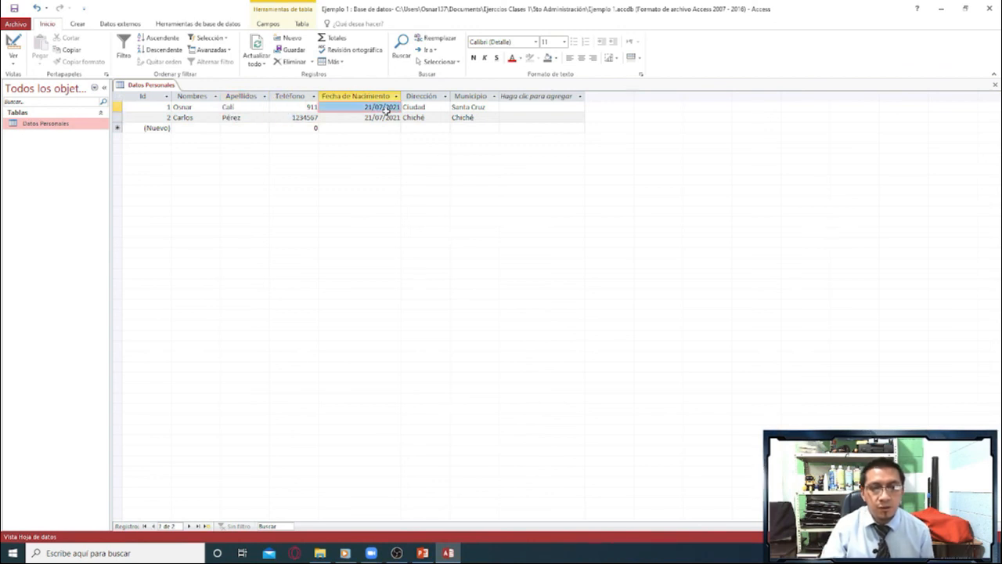
click(408, 121)
click(483, 121)
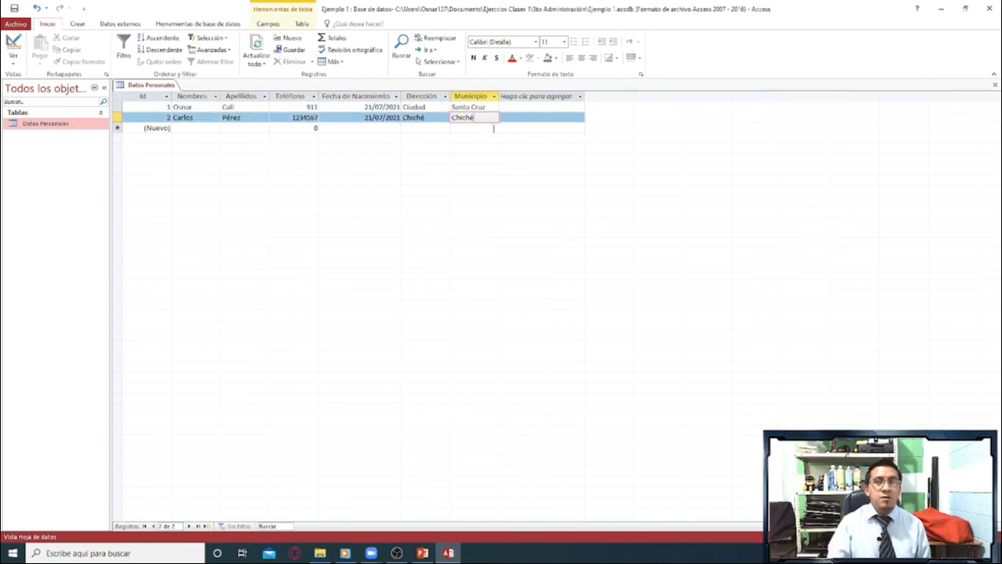